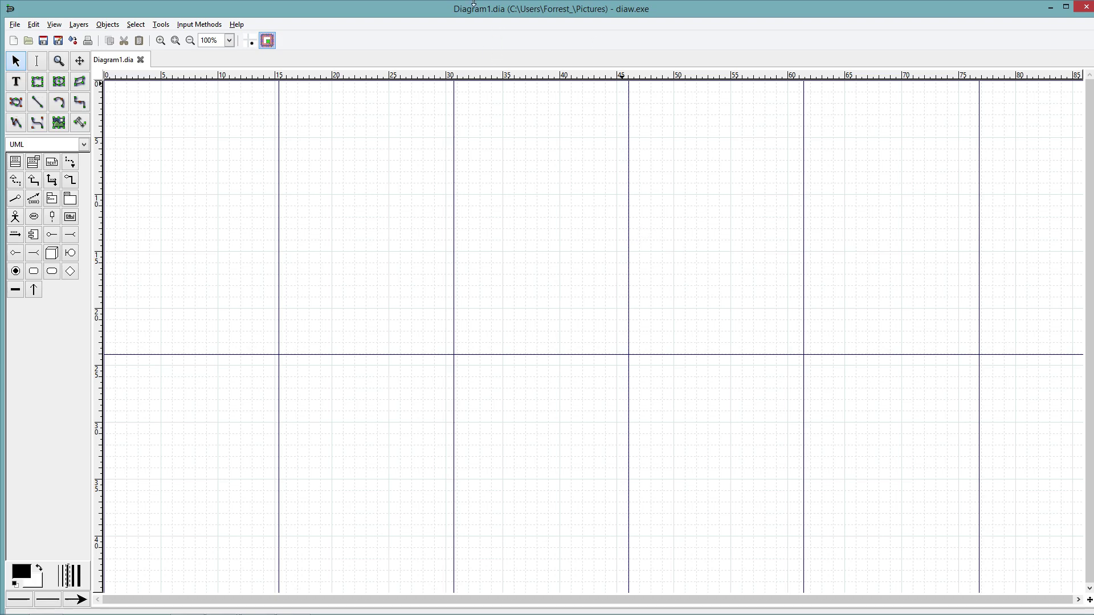
# Step: Place one default UML Class box near the top of the canvas and delete the accidental duplicate
pyautogui.click(15, 163)
pyautogui.click(364, 140)
pyautogui.doubleClick(378, 147)
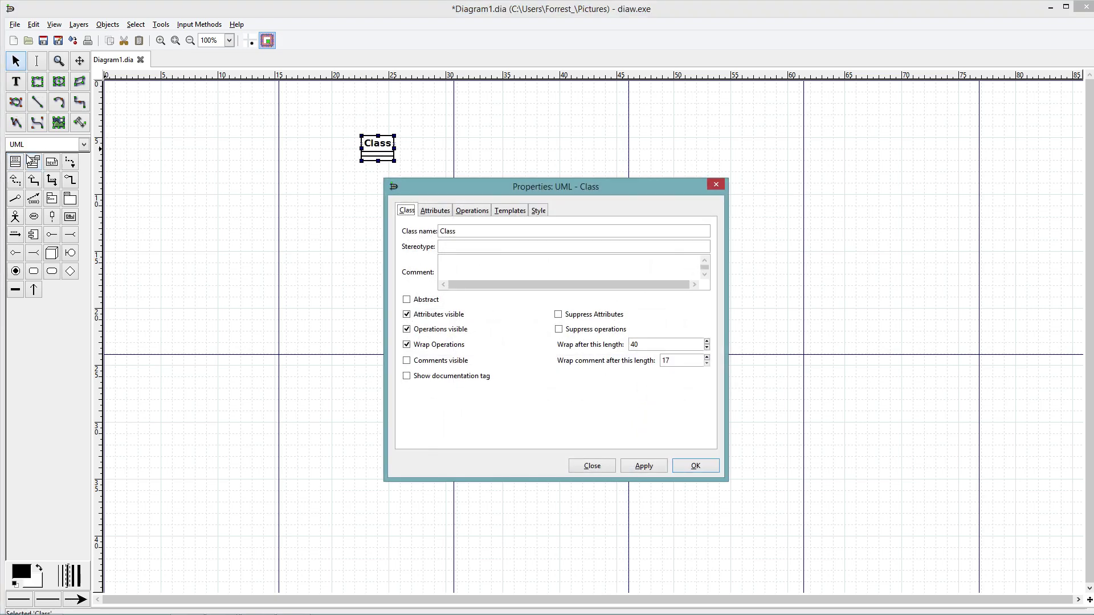
pyautogui.click(716, 185)
pyautogui.click(84, 144)
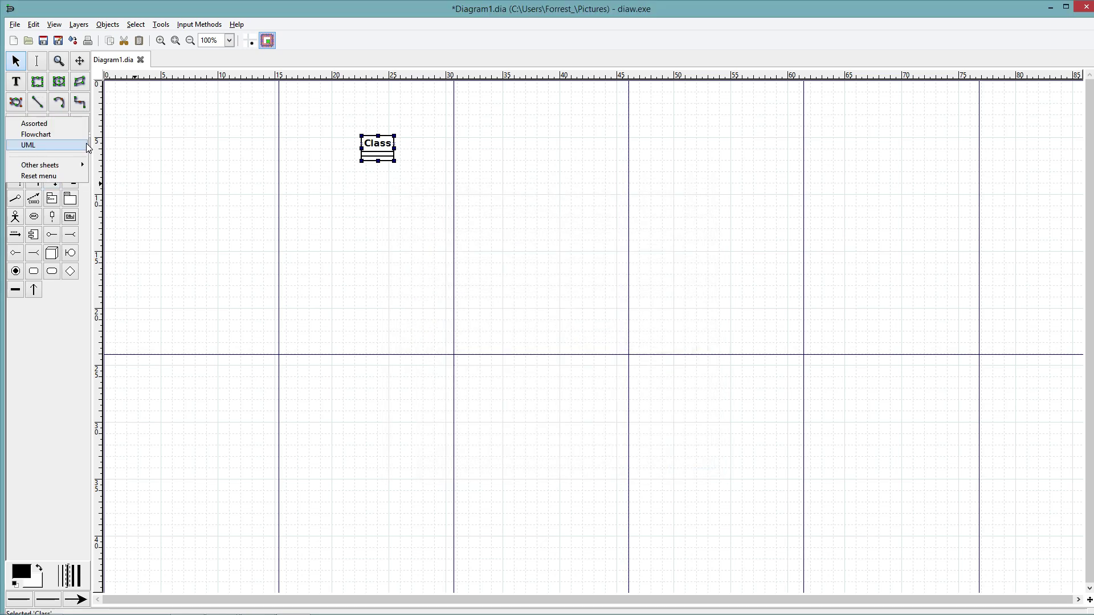
pyautogui.click(41, 144)
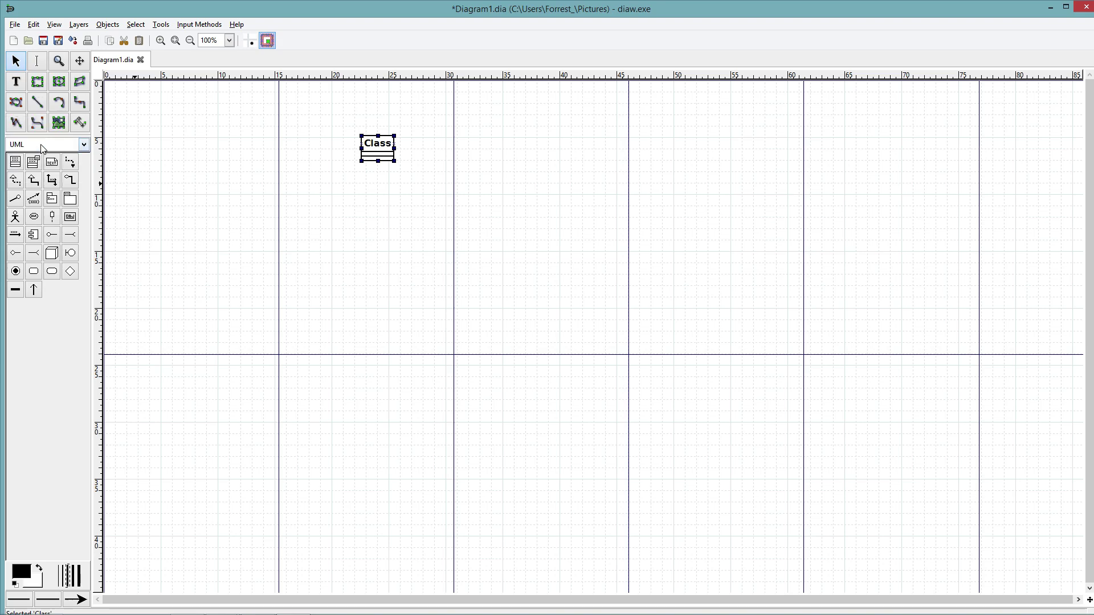
pyautogui.click(15, 164)
pyautogui.click(381, 153)
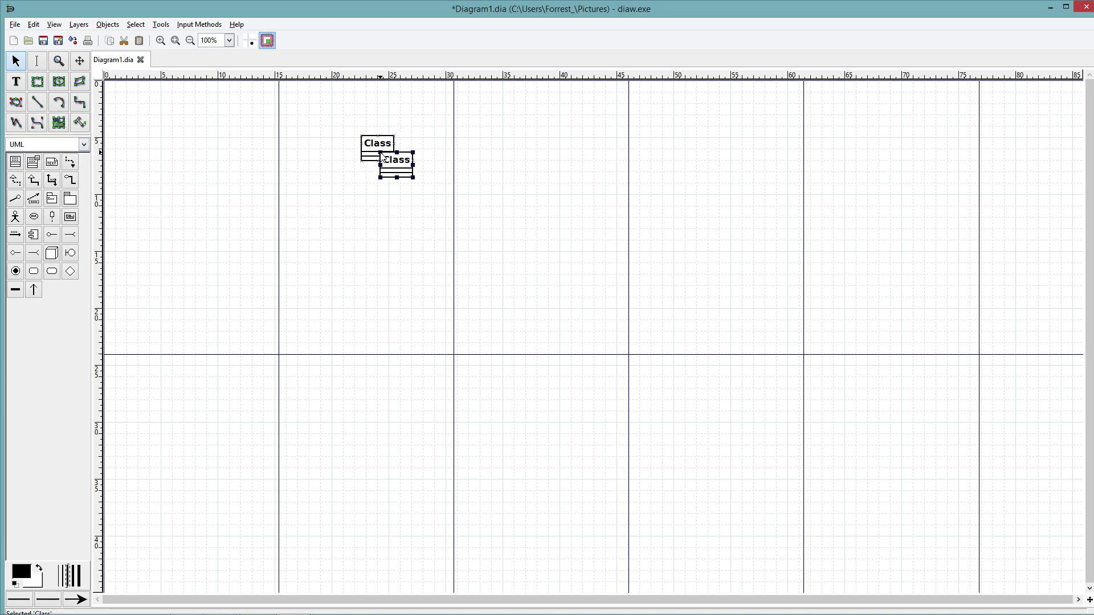
pyautogui.press('Delete')
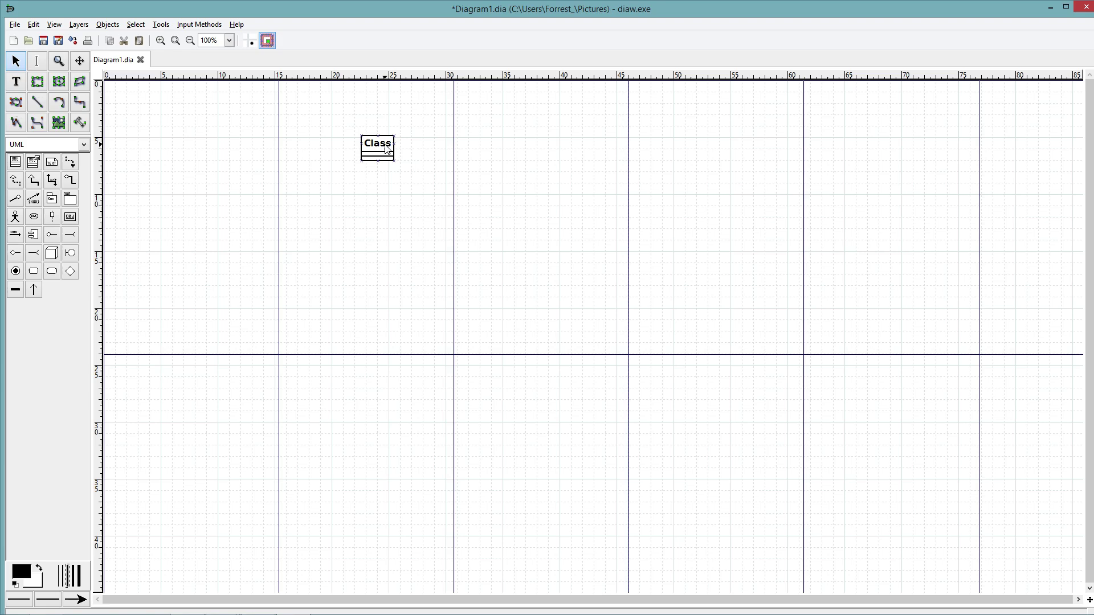
# Step: Rename the class to FOO and turn off attributes, operations and operation wrapping
pyautogui.doubleClick(382, 148)
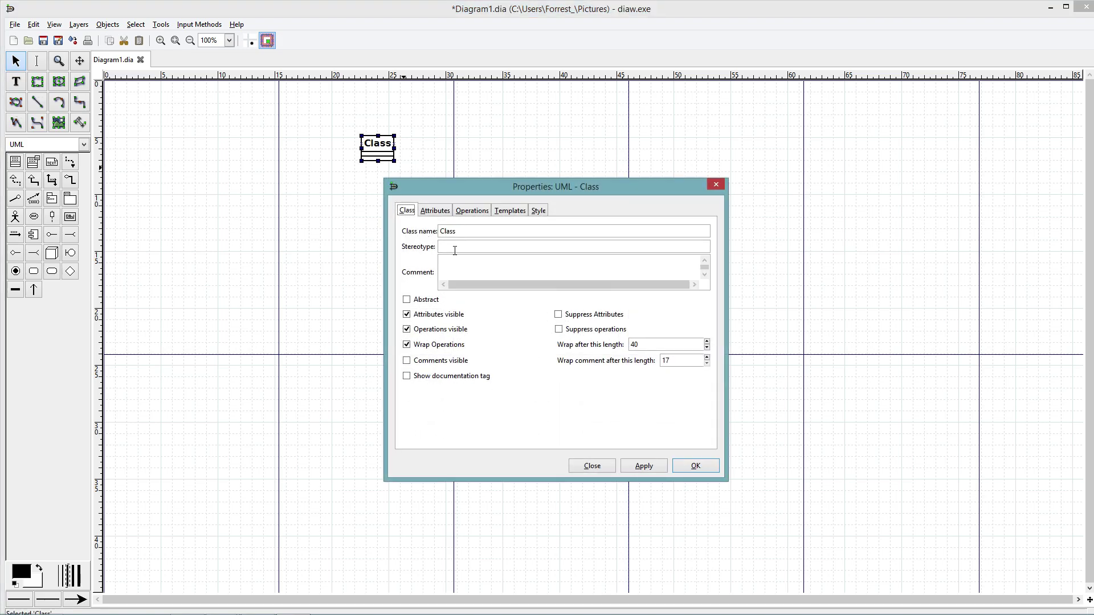
pyautogui.press('Tab')
pyautogui.write('FOO')
pyautogui.click(406, 314)
pyautogui.click(407, 330)
pyautogui.click(407, 345)
pyautogui.click(644, 466)
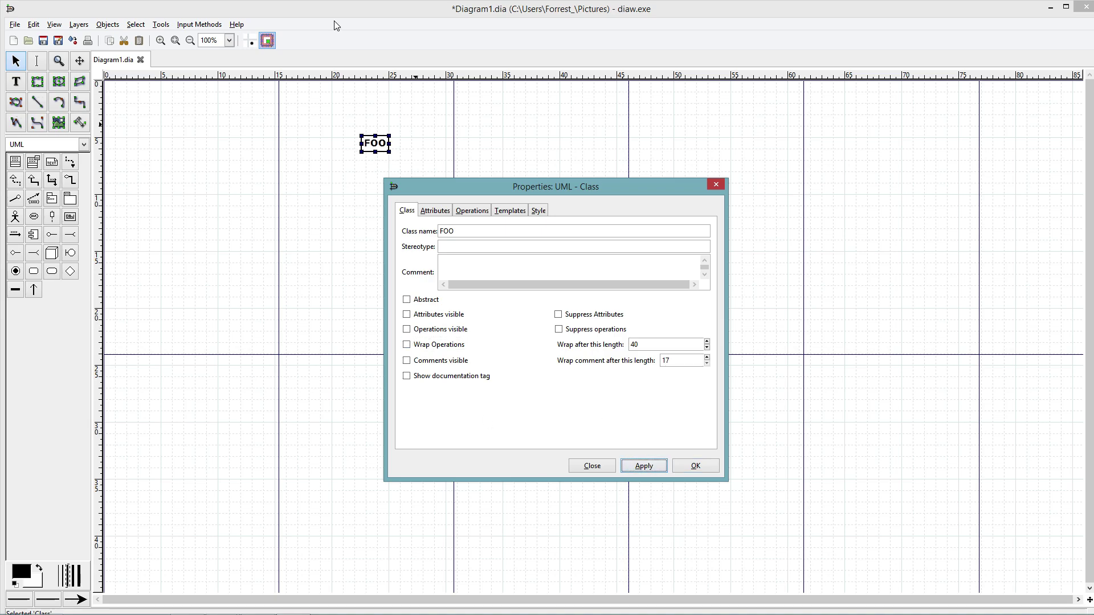
# Step: Preview the attributes and operations compartments, then hide both again and confirm
pyautogui.click(407, 314)
pyautogui.click(648, 467)
pyautogui.click(407, 329)
pyautogui.click(642, 466)
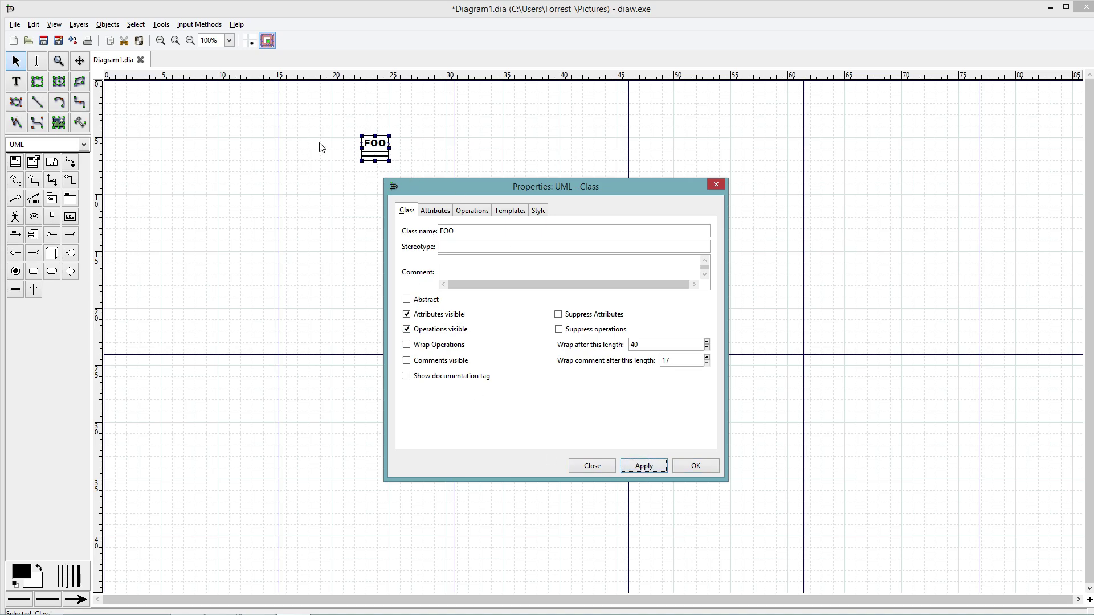
pyautogui.click(406, 329)
pyautogui.click(407, 315)
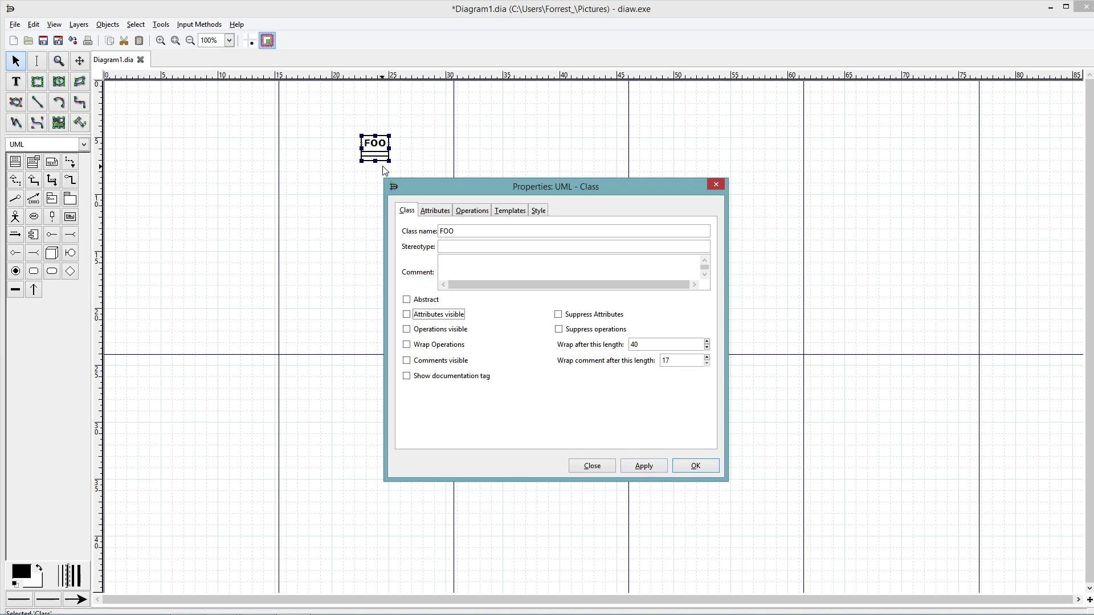
pyautogui.click(637, 469)
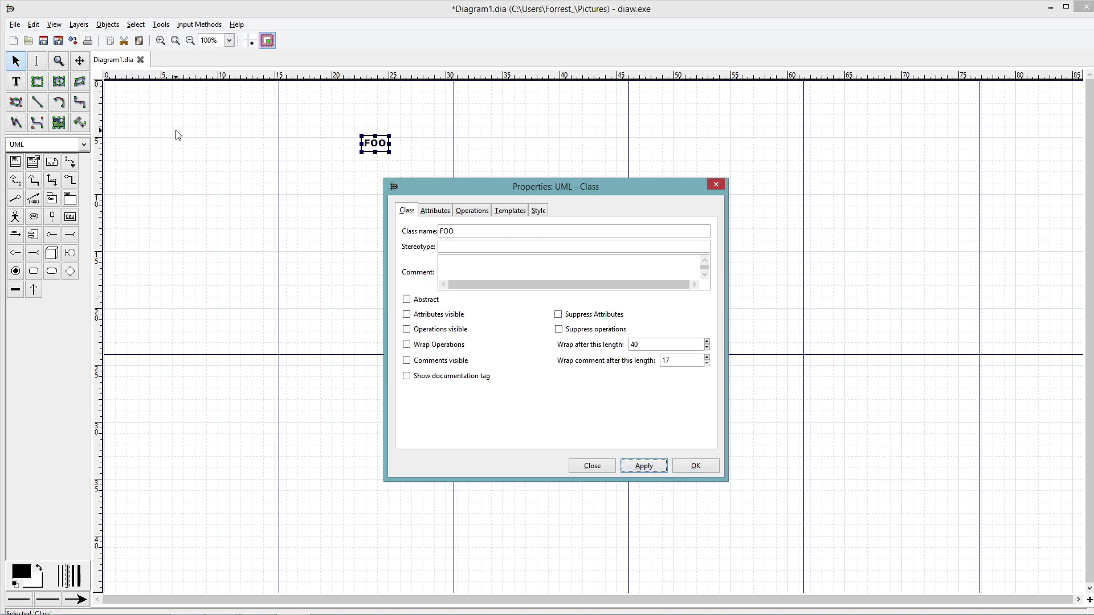
pyautogui.click(696, 466)
# Step: Add a name-only Customer class below FOO and link FOO to it by aggregation
pyautogui.click(15, 162)
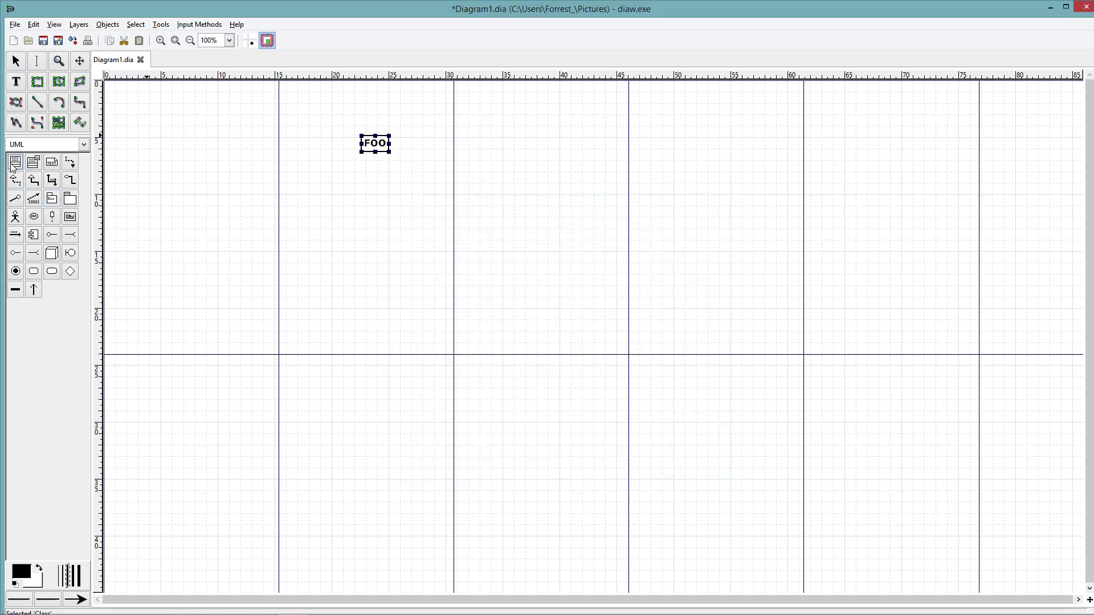
pyautogui.click(361, 195)
pyautogui.doubleClick(385, 208)
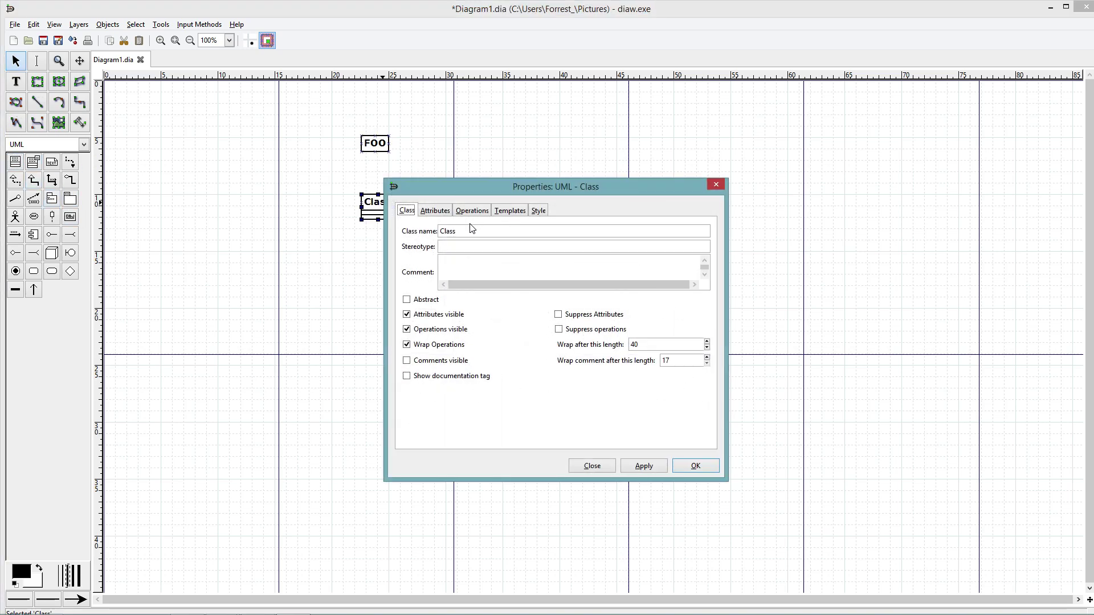
pyautogui.doubleClick(450, 231)
pyautogui.write('Customer')
pyautogui.click(406, 314)
pyautogui.click(406, 329)
pyautogui.click(649, 468)
pyautogui.click(695, 466)
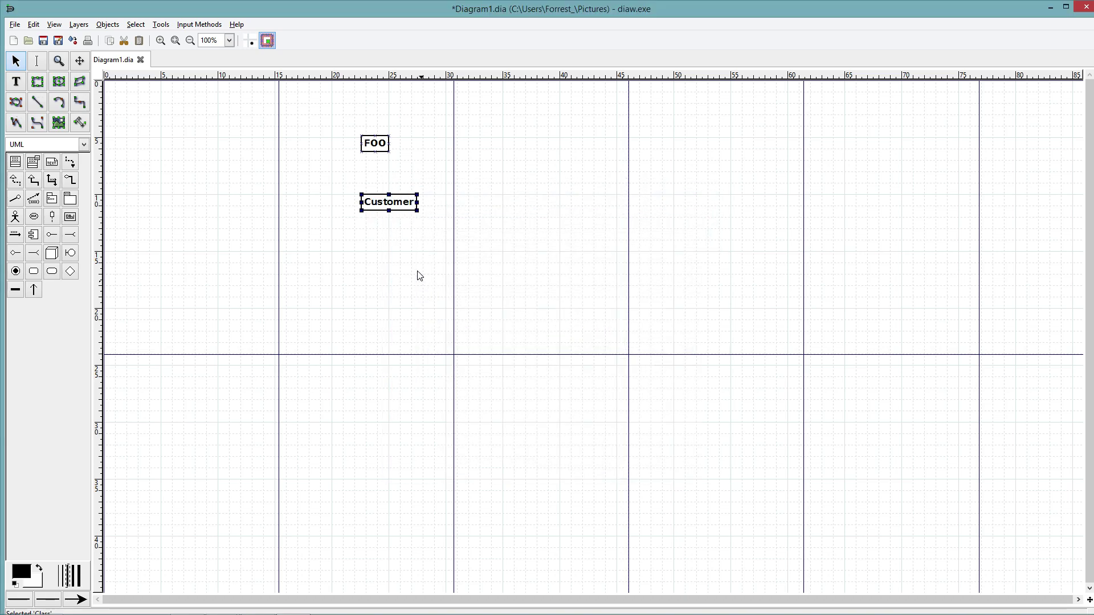
pyautogui.click(71, 180)
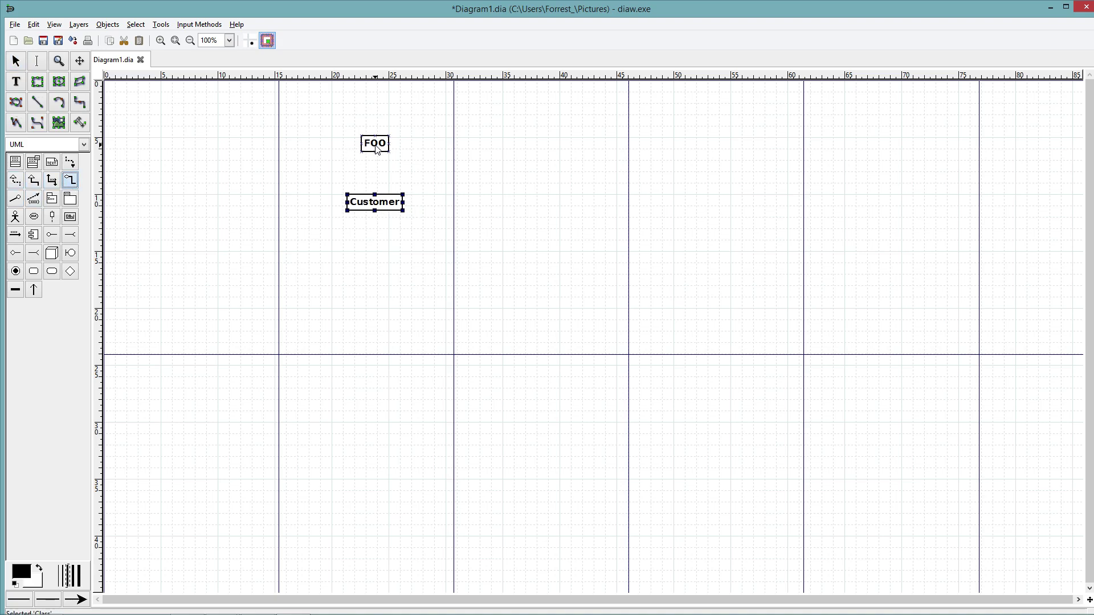
pyautogui.moveTo(376, 147); pyautogui.dragTo(373, 213)
# Step: Place a new class below and left of FOO named Personal Info
pyautogui.click(16, 167)
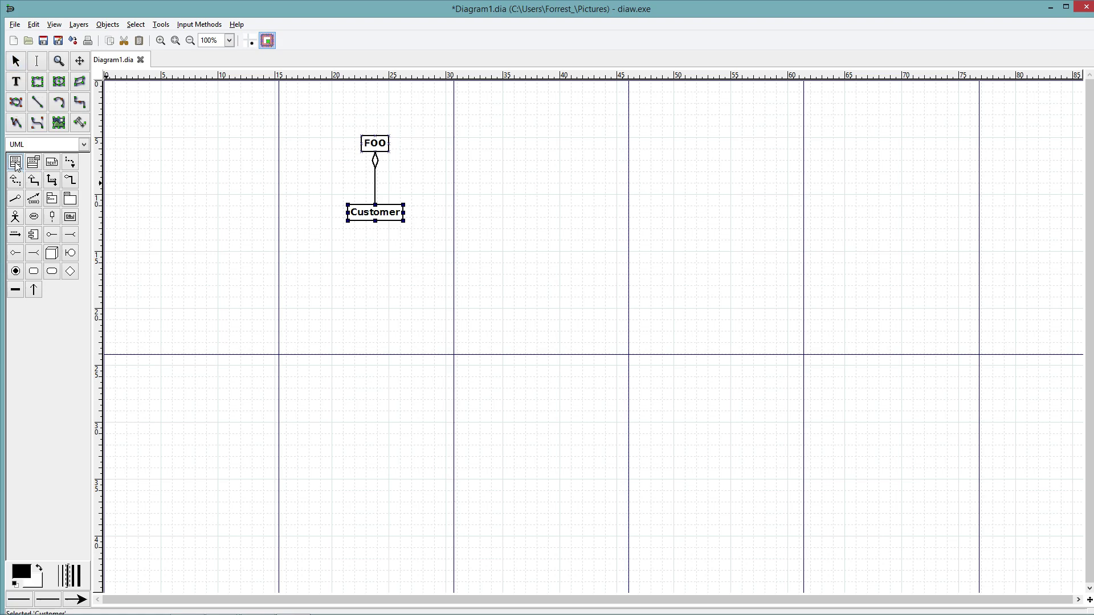
pyautogui.click(248, 264)
pyautogui.doubleClick(267, 276)
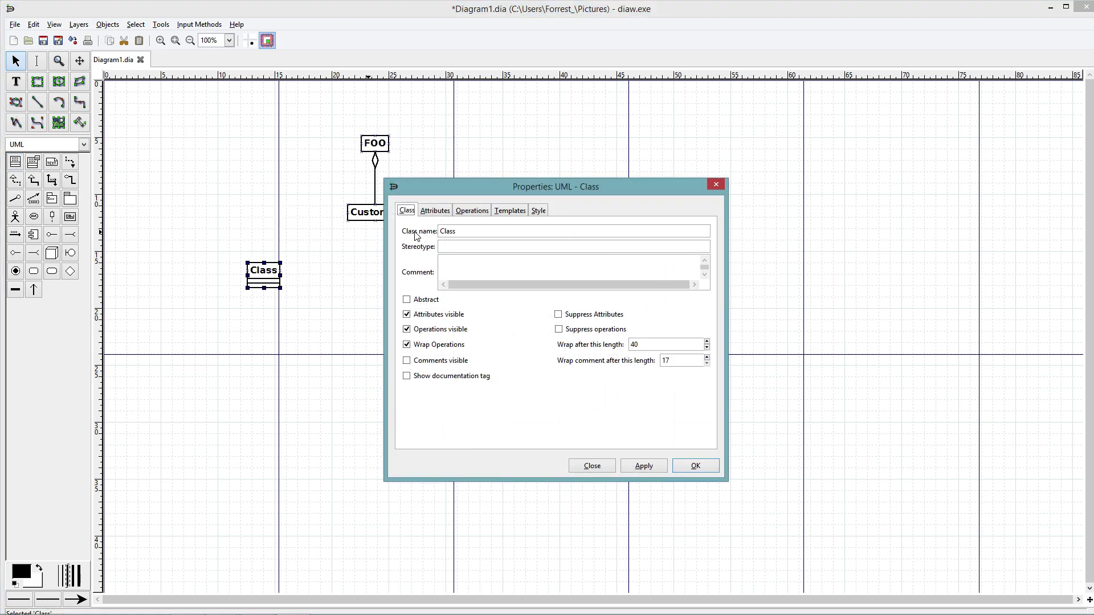
pyautogui.write('Personal Info')
# Step: Add attributes name, billingAddress, shippingAddress and emailAddress to Personal Info
pyautogui.click(435, 212)
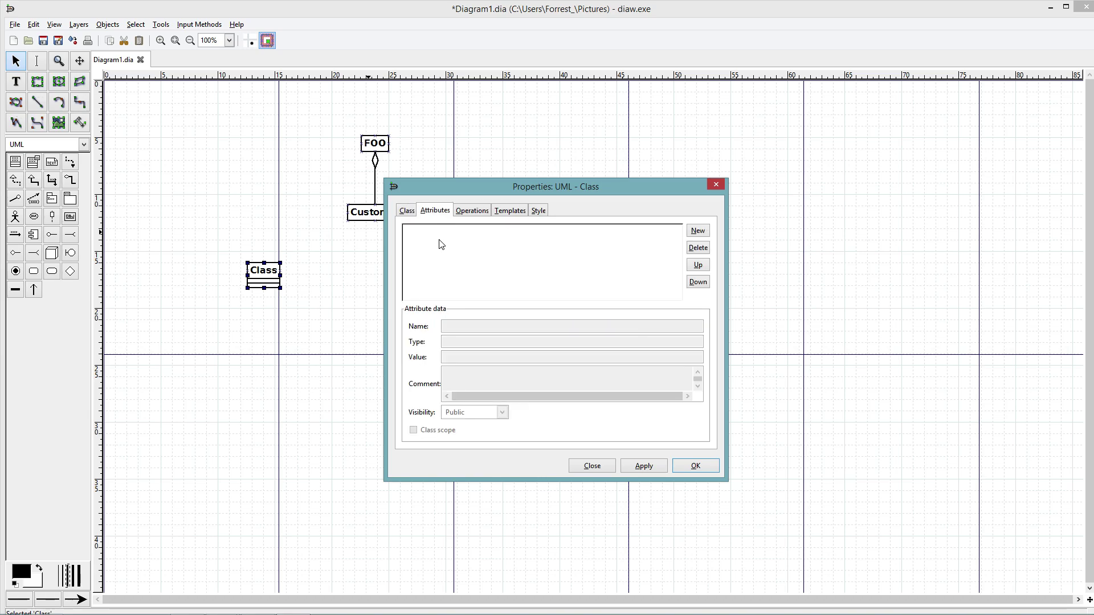
pyautogui.click(699, 232)
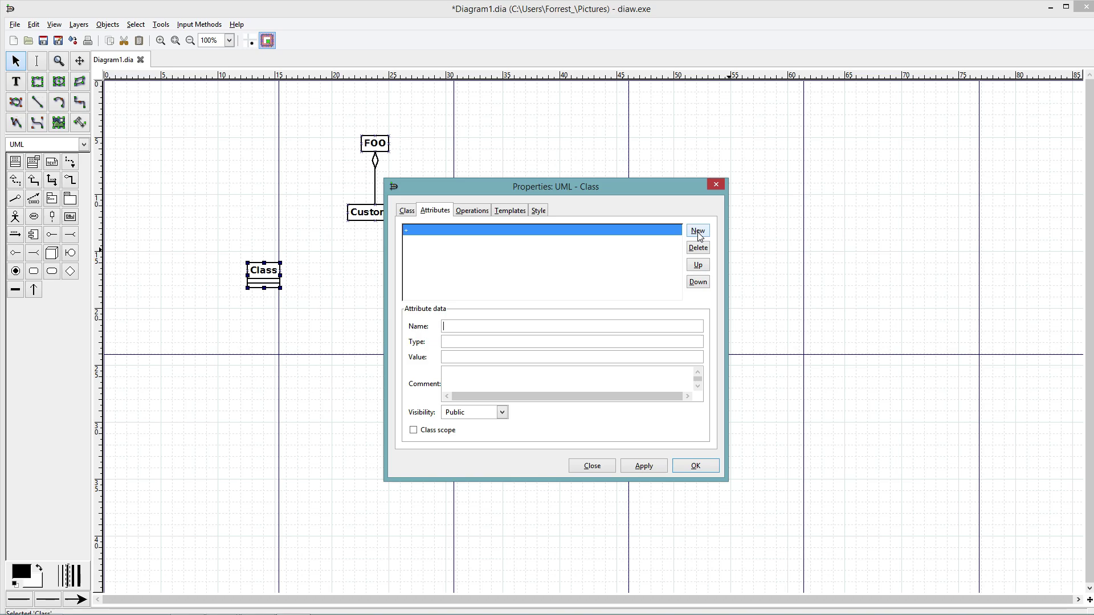
pyautogui.click(698, 232)
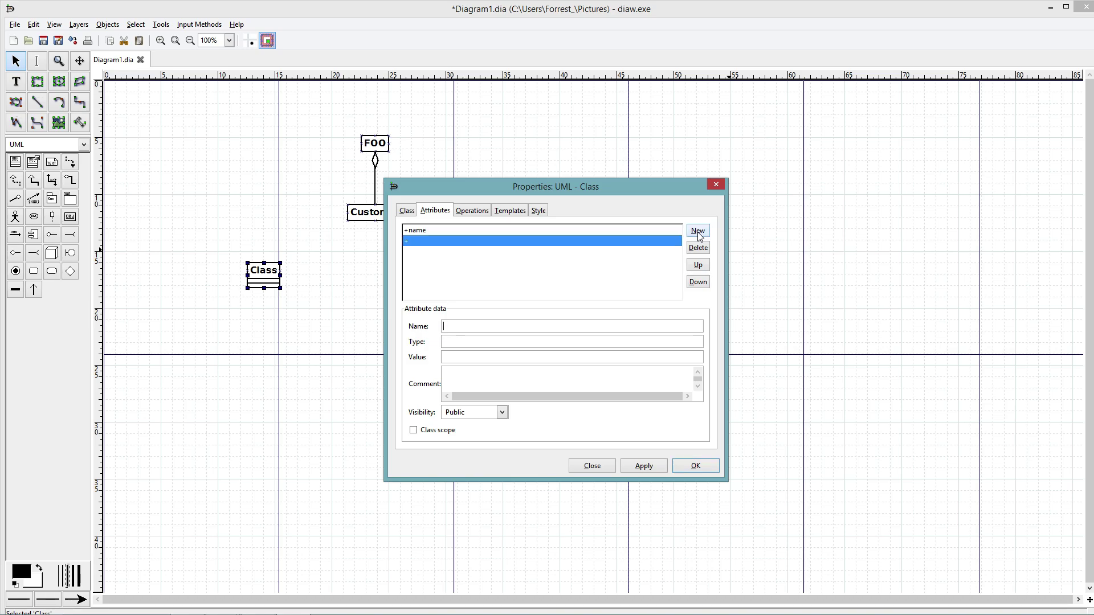
pyautogui.write('billingAddress')
pyautogui.click(698, 231)
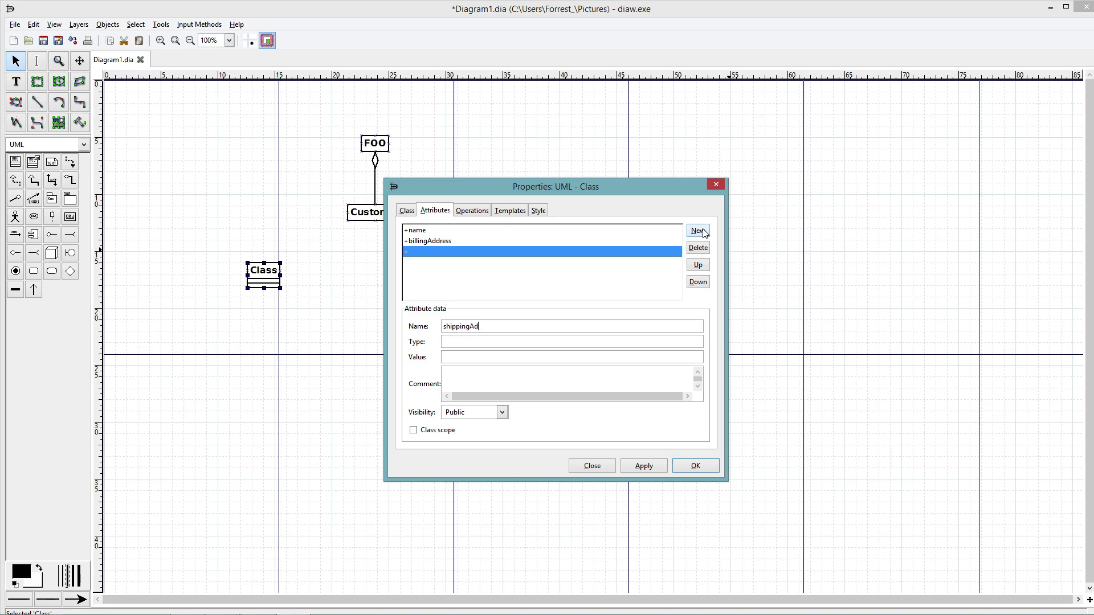
pyautogui.click(704, 233)
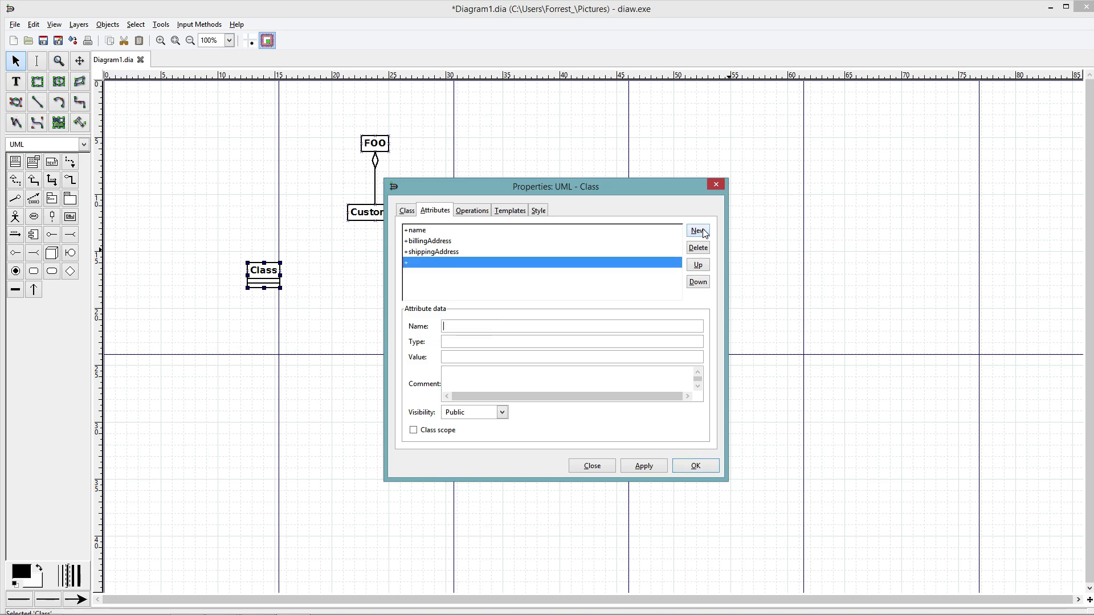
pyautogui.write('emailAddress')
pyautogui.click(478, 211)
pyautogui.click(447, 210)
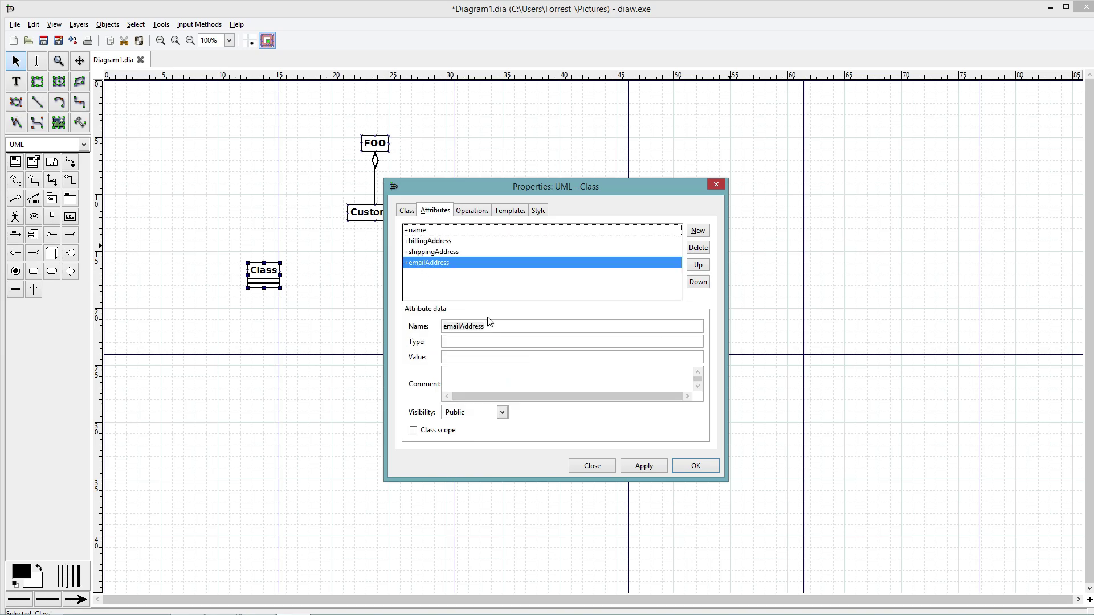
pyautogui.click(644, 466)
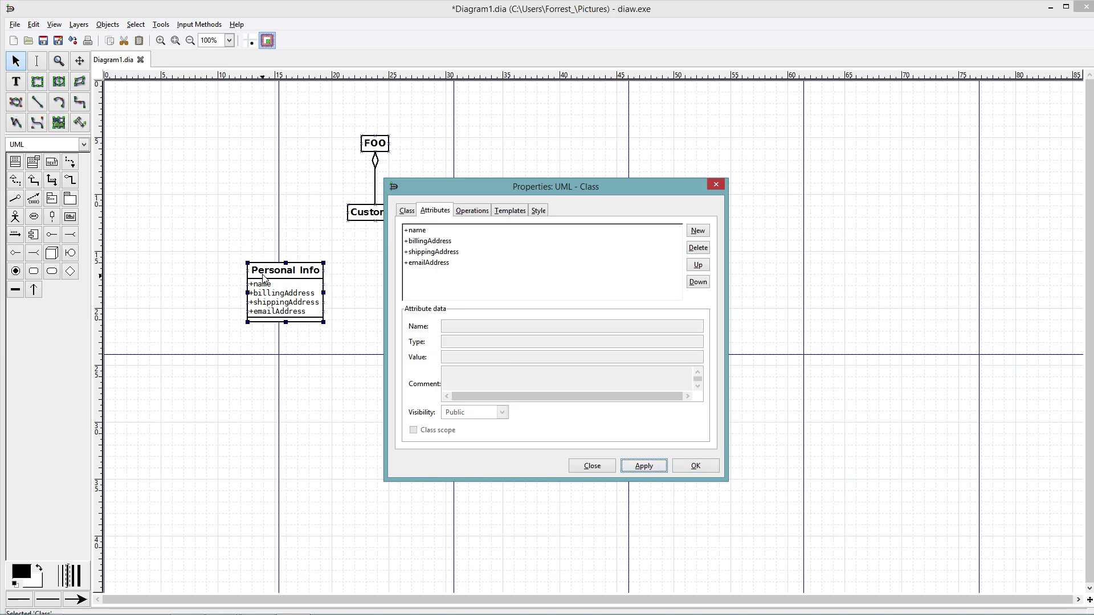
# Step: Add a createCustomer operation with return type void
pyautogui.click(406, 211)
pyautogui.click(434, 210)
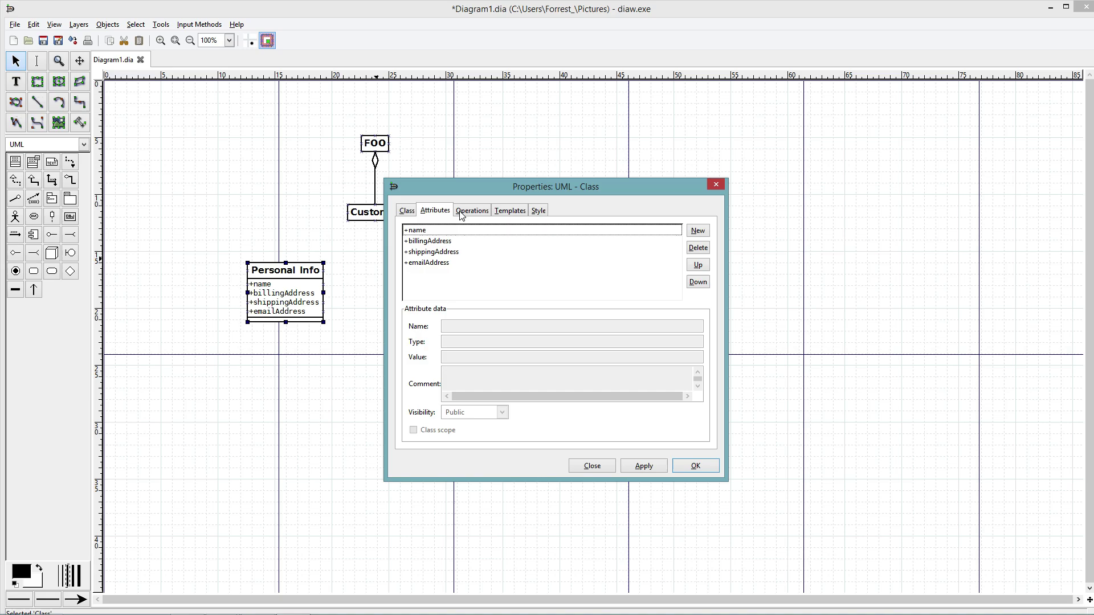
pyautogui.click(472, 211)
pyautogui.click(698, 230)
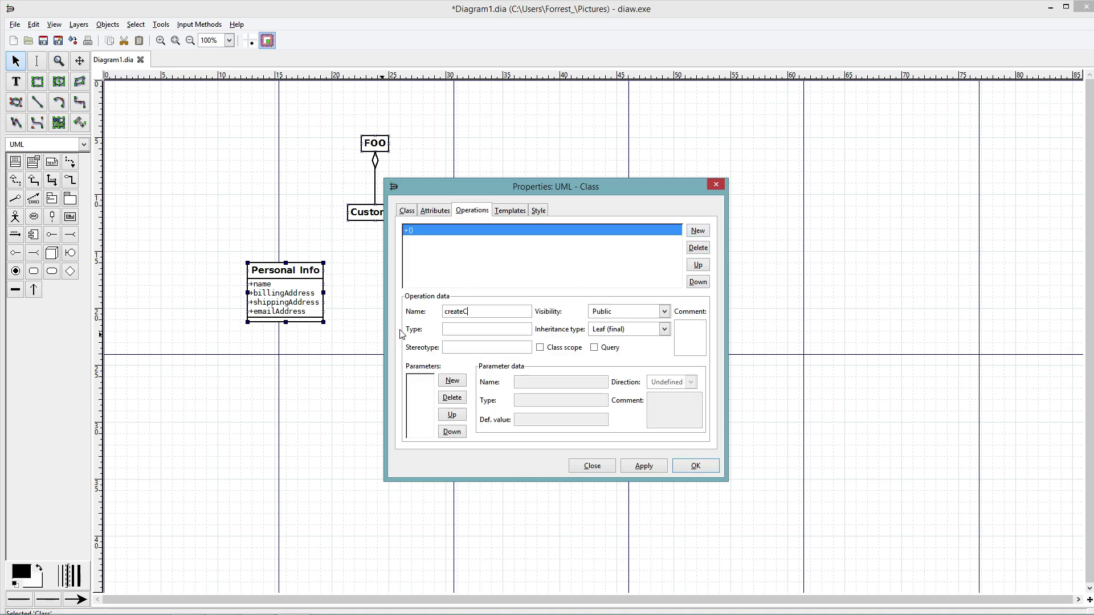
pyautogui.write('createCustomer')
pyautogui.click(478, 331)
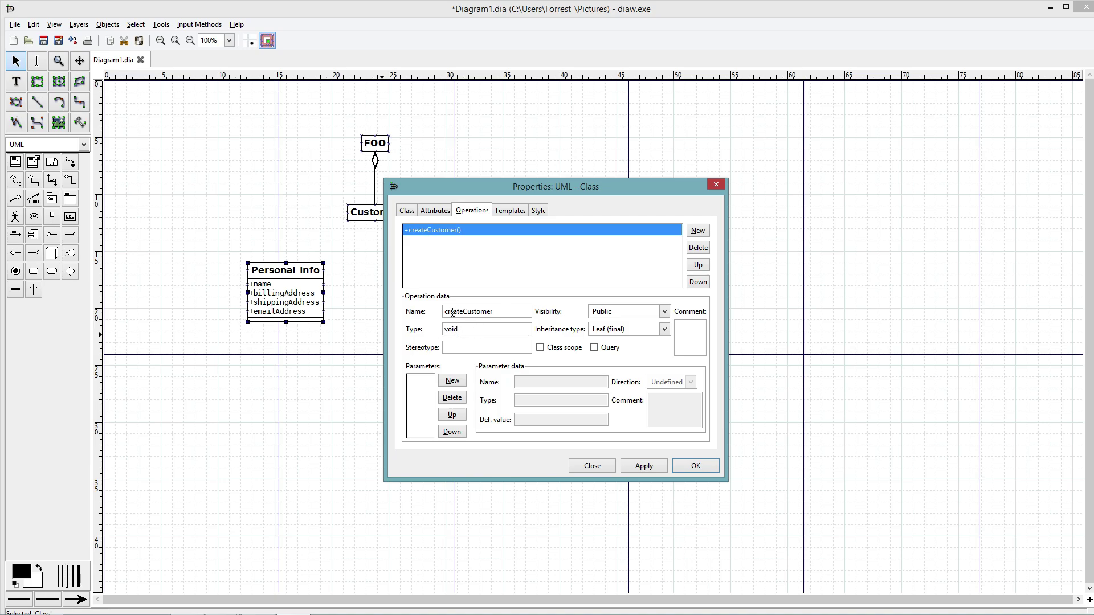
pyautogui.click(645, 467)
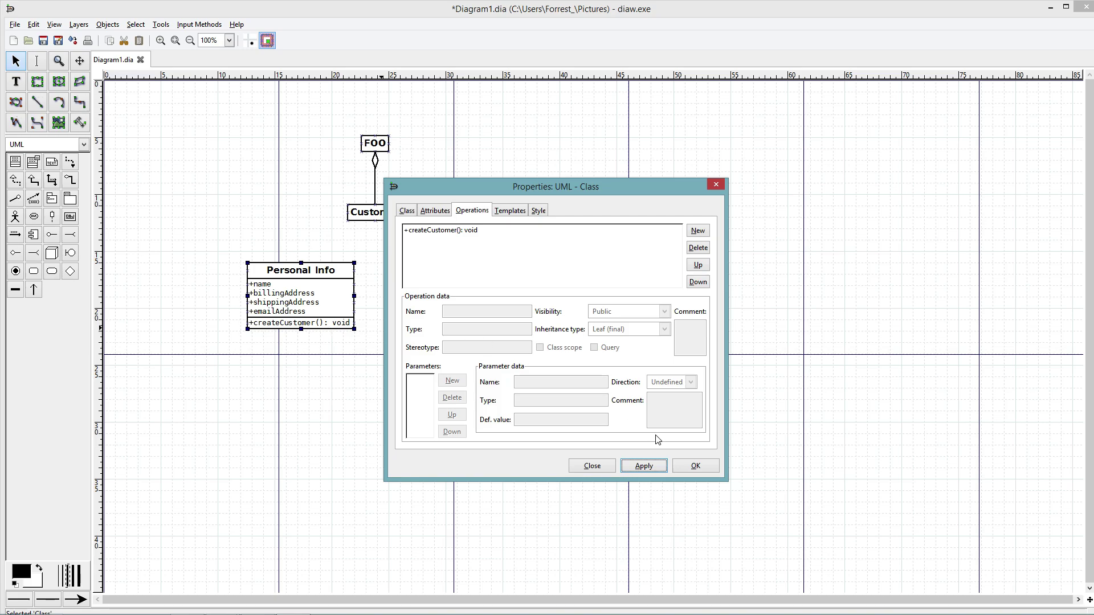
# Step: Move Personal Info left and connect it to Customer's bottom with an aggregation connector
pyautogui.click(695, 466)
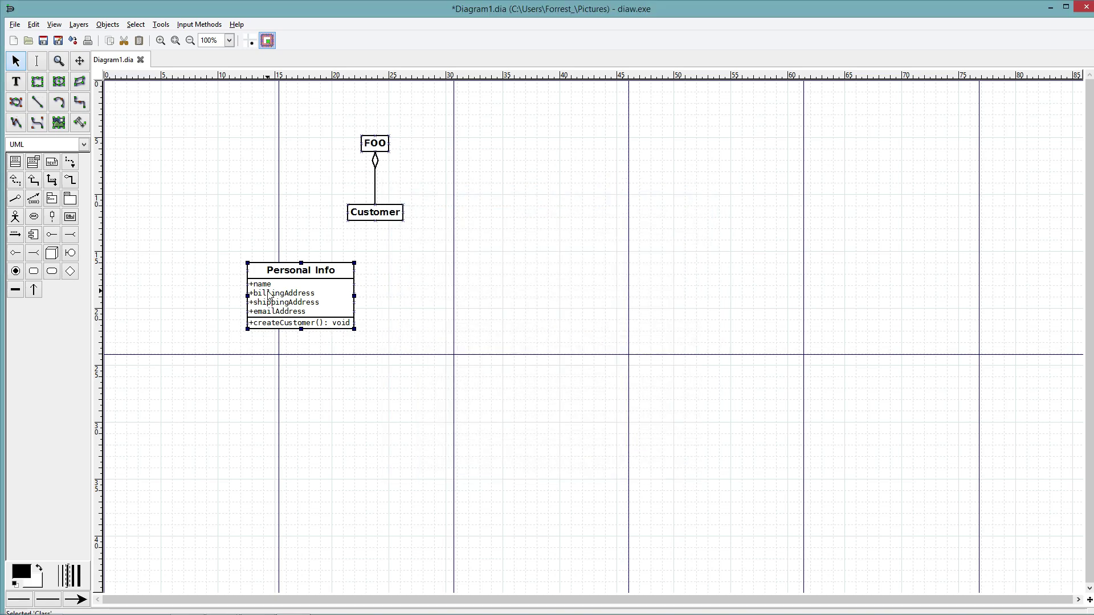
pyautogui.moveTo(282, 298); pyautogui.dragTo(200, 287)
pyautogui.click(70, 180)
pyautogui.click(393, 215)
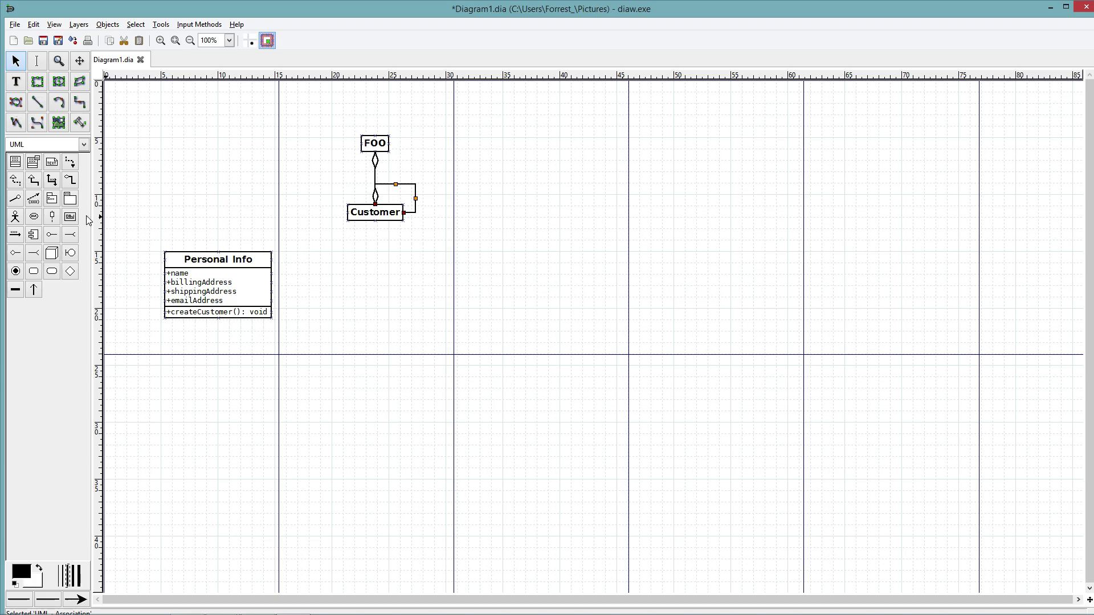
pyautogui.moveTo(395, 185); pyautogui.dragTo(210, 271)
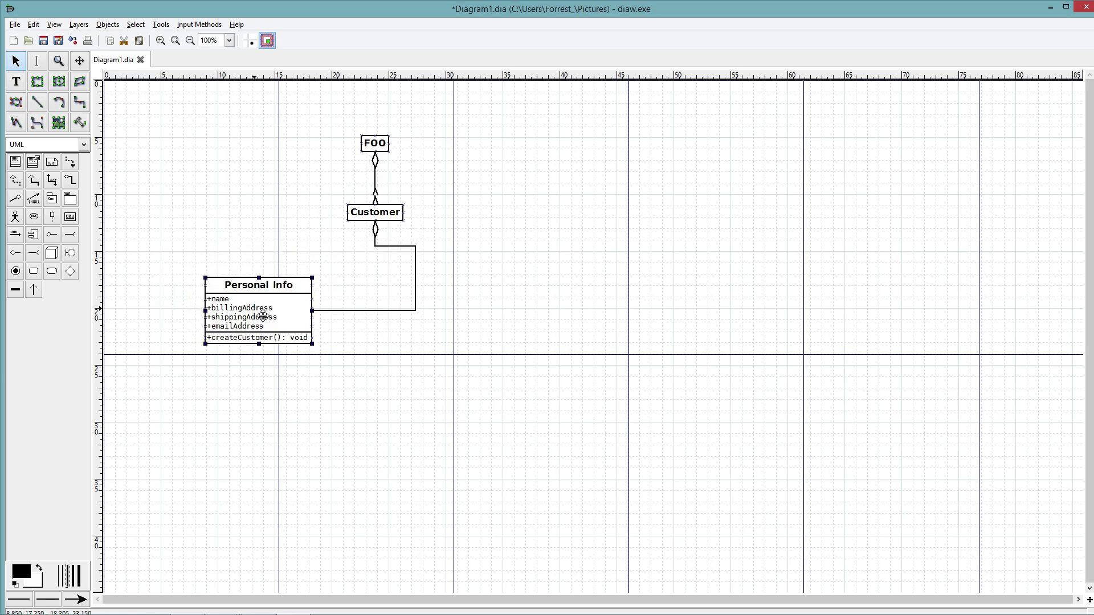
pyautogui.moveTo(263, 316); pyautogui.dragTo(223, 291)
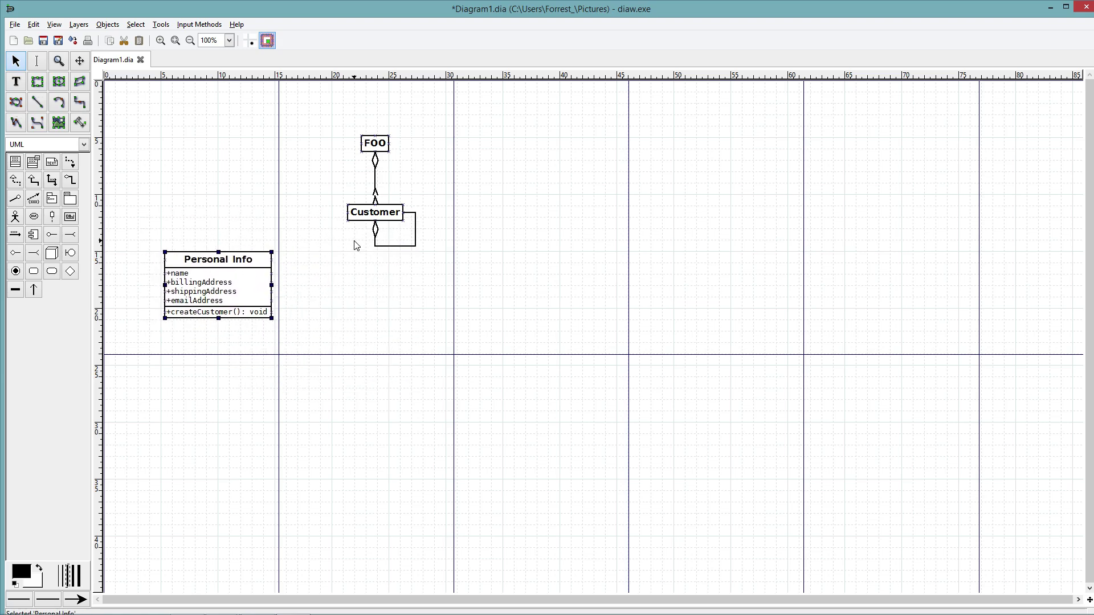
pyautogui.moveTo(375, 223); pyautogui.dragTo(238, 276)
pyautogui.click(70, 180)
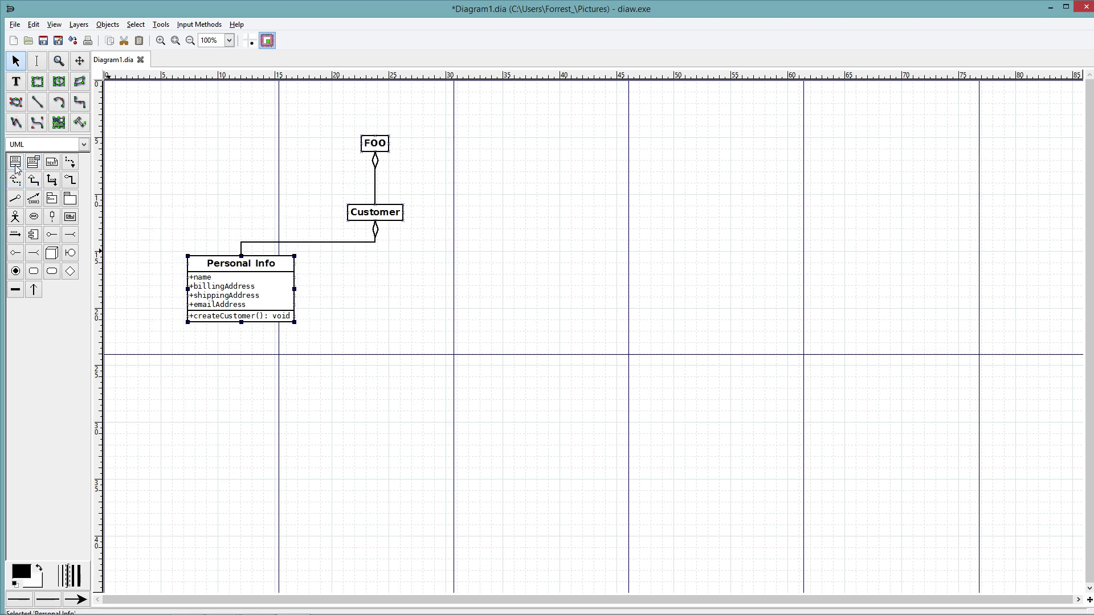
# Step: Place a new class named Purchase with a products attribute
pyautogui.click(16, 164)
pyautogui.click(366, 276)
pyautogui.doubleClick(380, 286)
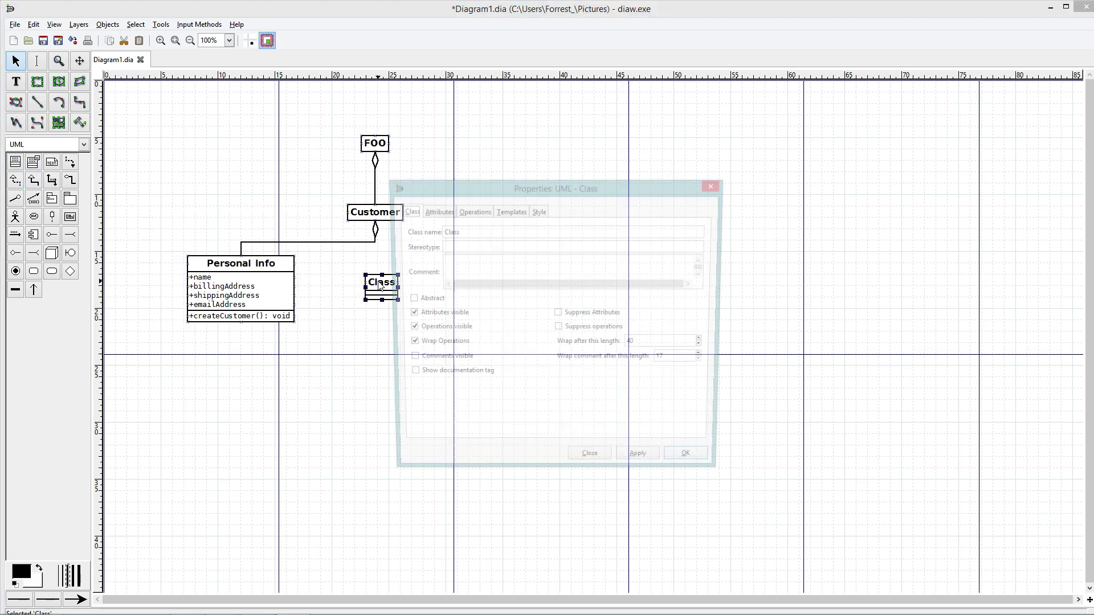
pyautogui.press('Tab')
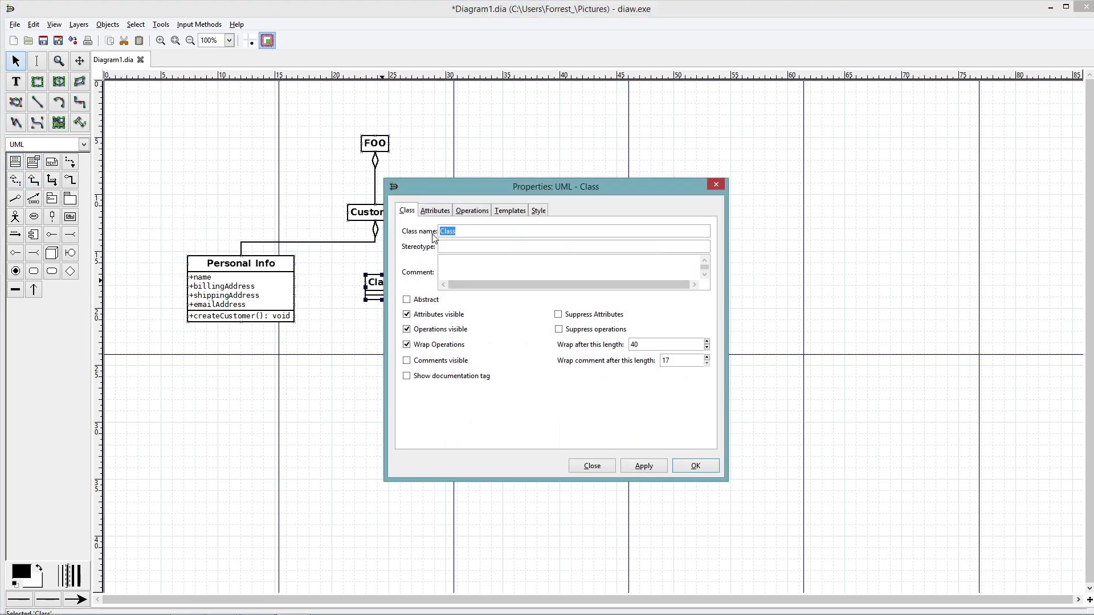
pyautogui.write('Pui')
pyautogui.write('chase')
pyautogui.click(435, 211)
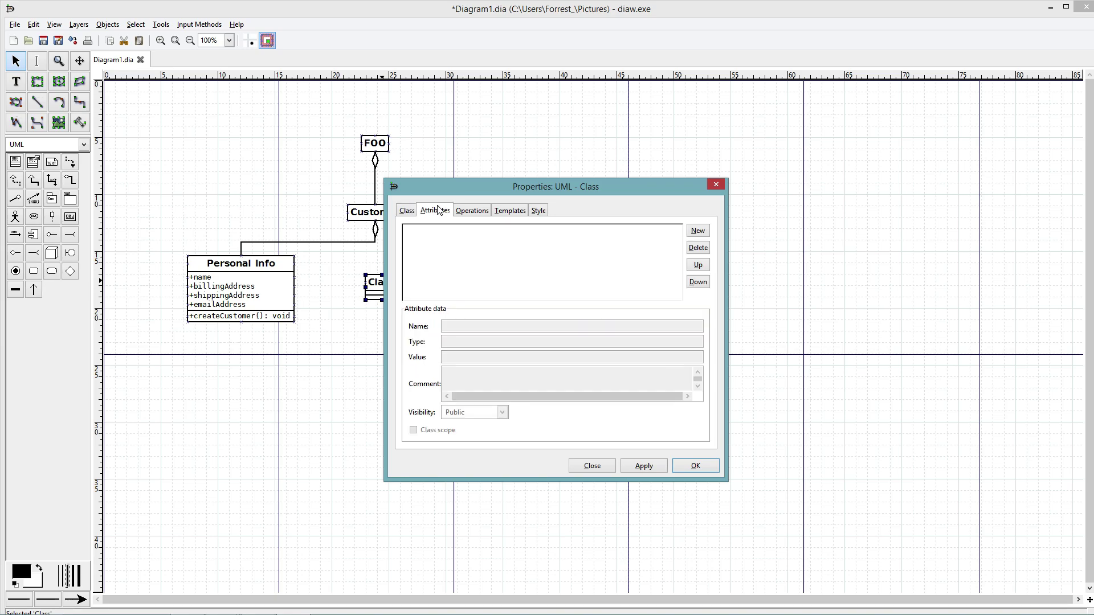
pyautogui.click(696, 230)
pyautogui.write('pr')
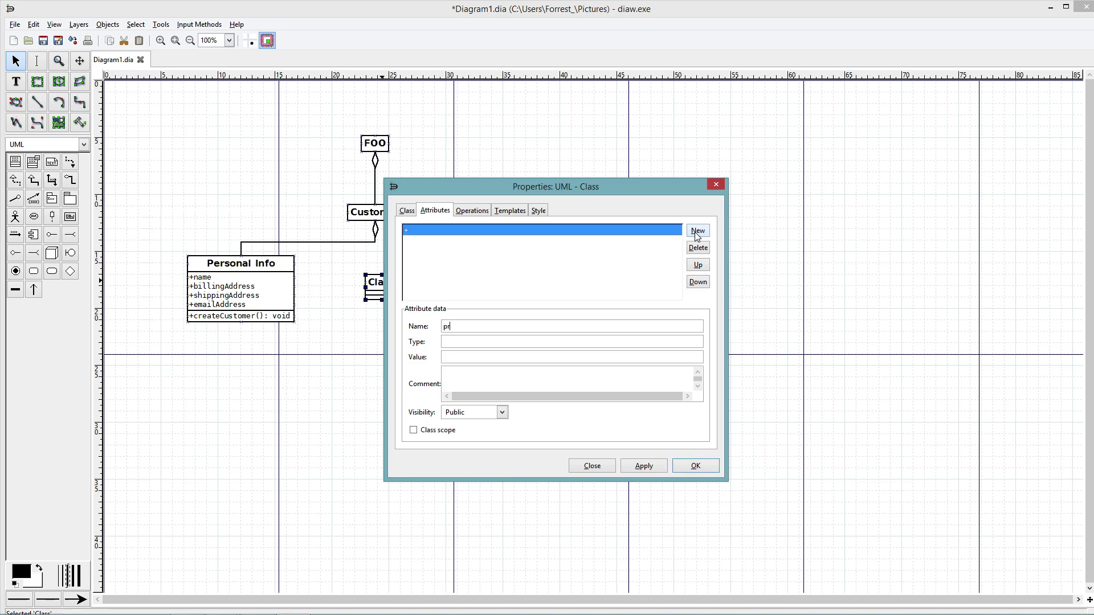
pyautogui.write('oducts')
pyautogui.moveTo(532, 186); pyautogui.dragTo(715, 222)
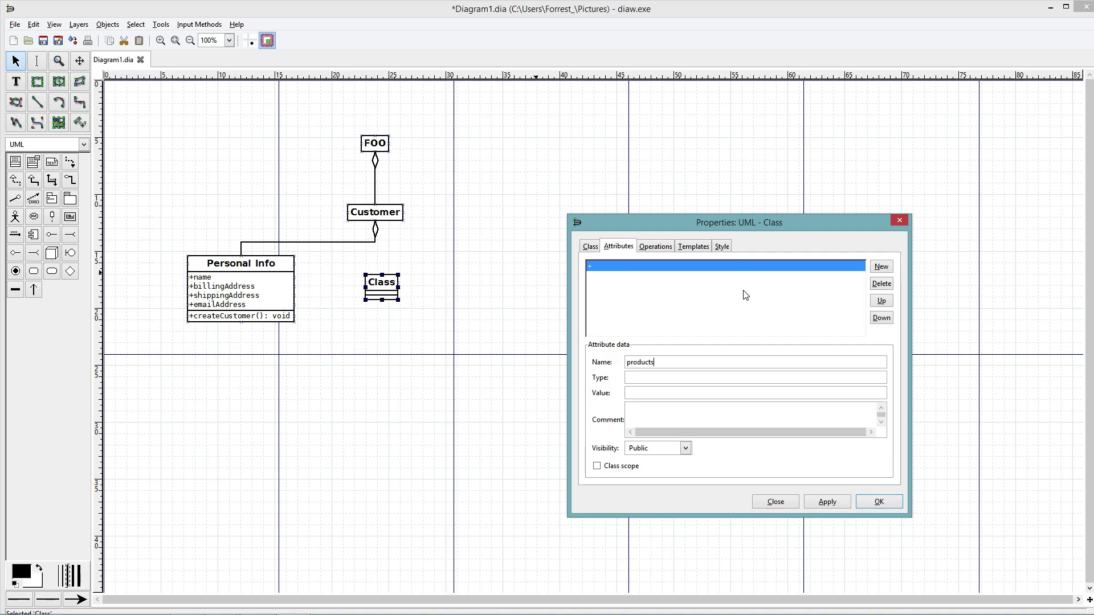
pyautogui.click(590, 246)
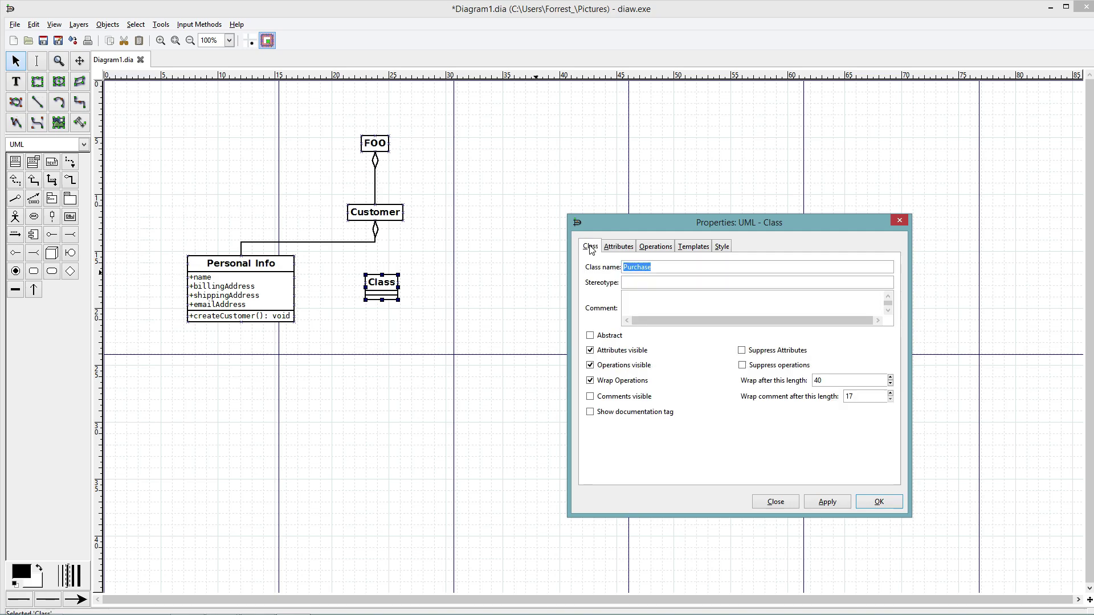
pyautogui.click(829, 501)
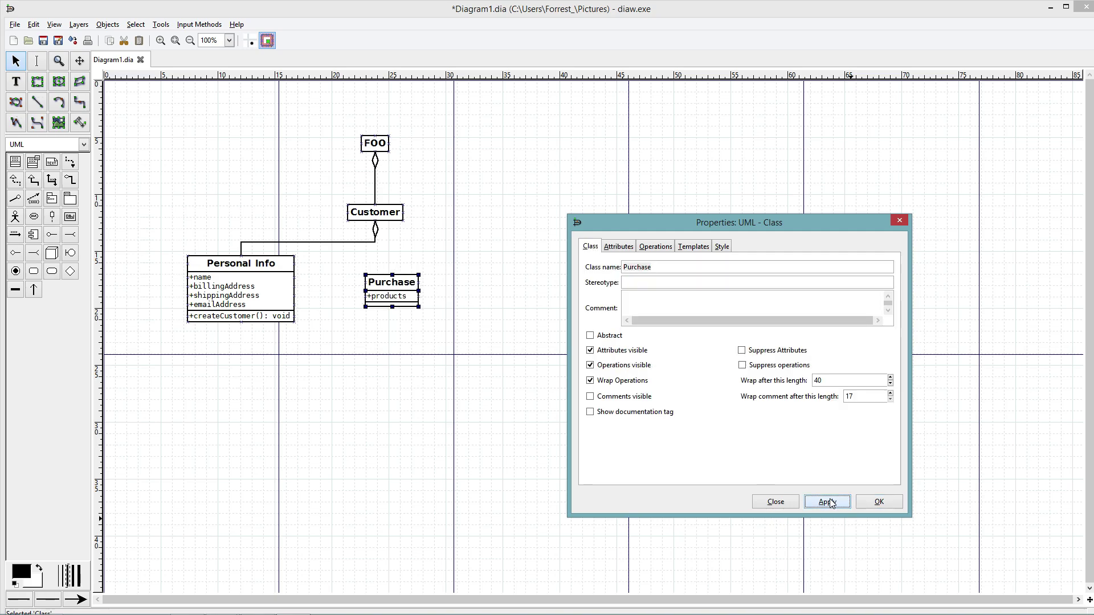
pyautogui.click(619, 248)
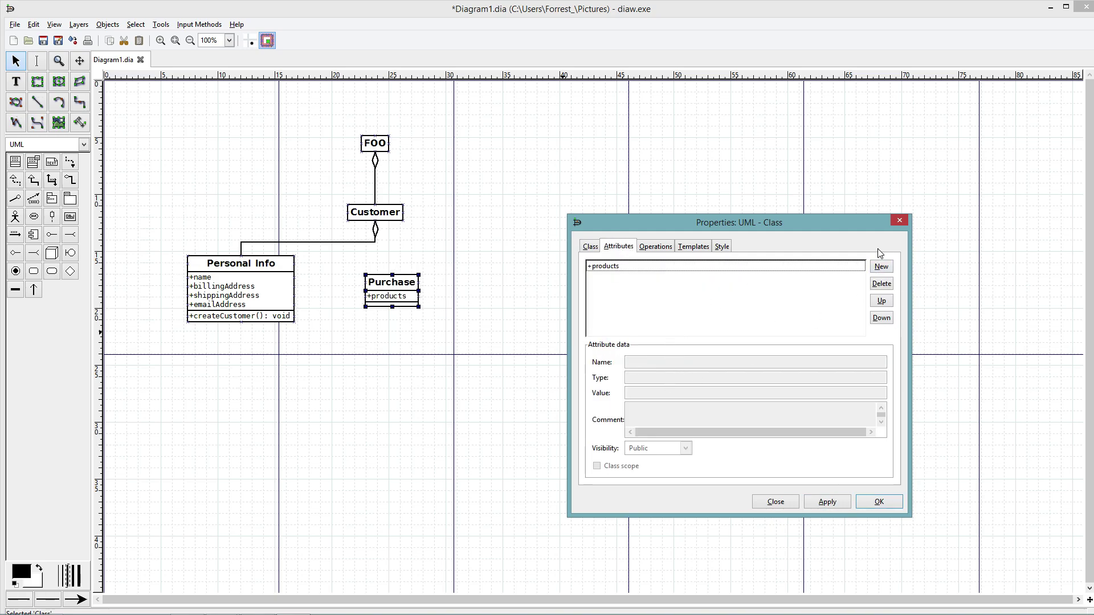
# Step: Add the productAmount and paymentMethod attributes, fixing typos in productAmount
pyautogui.click(884, 269)
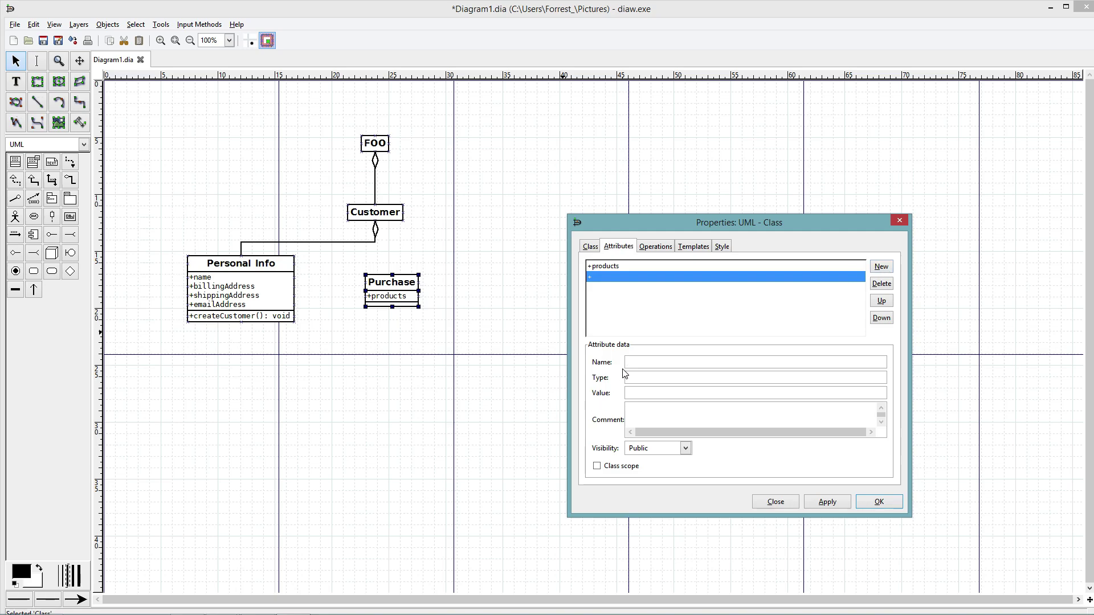
pyautogui.write('productAmountr')
pyautogui.doubleClick(681, 363)
pyautogui.write('has maount of products')
pyautogui.click(650, 363)
pyautogui.press('BackSpace')
pyautogui.press('BackSpace')
pyautogui.write('am')
pyautogui.moveTo(708, 363); pyautogui.dragTo(617, 367)
pyautogui.write('productAmoount')
pyautogui.press('BackSpace')
pyautogui.press('BackSpace')
pyautogui.press('BackSpace')
pyautogui.press('BackSpace')
pyautogui.press('BackSpace')
pyautogui.write('ount')
pyautogui.click(882, 268)
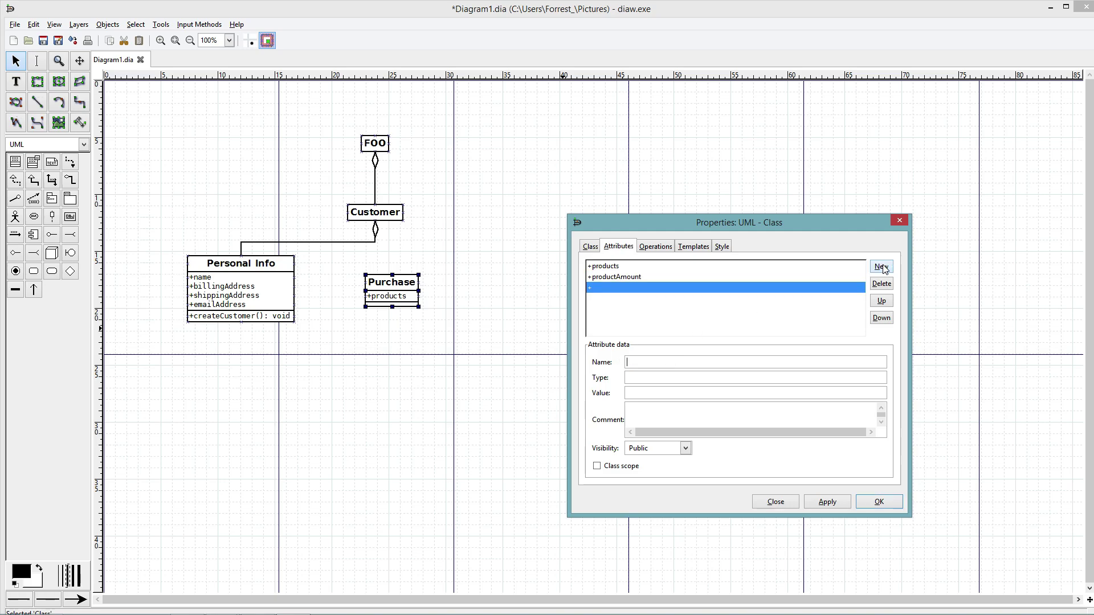
pyautogui.write('paymentMethod')
# Step: Apply the attributes and add a placeOrder operation returning void
pyautogui.click(817, 497)
pyautogui.click(656, 247)
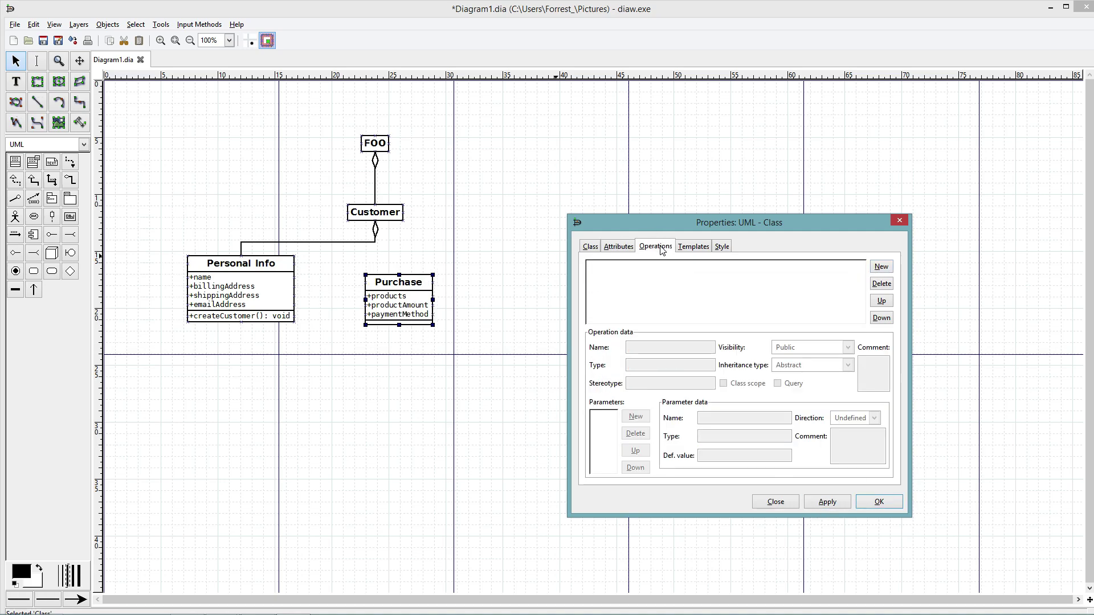
pyautogui.click(886, 271)
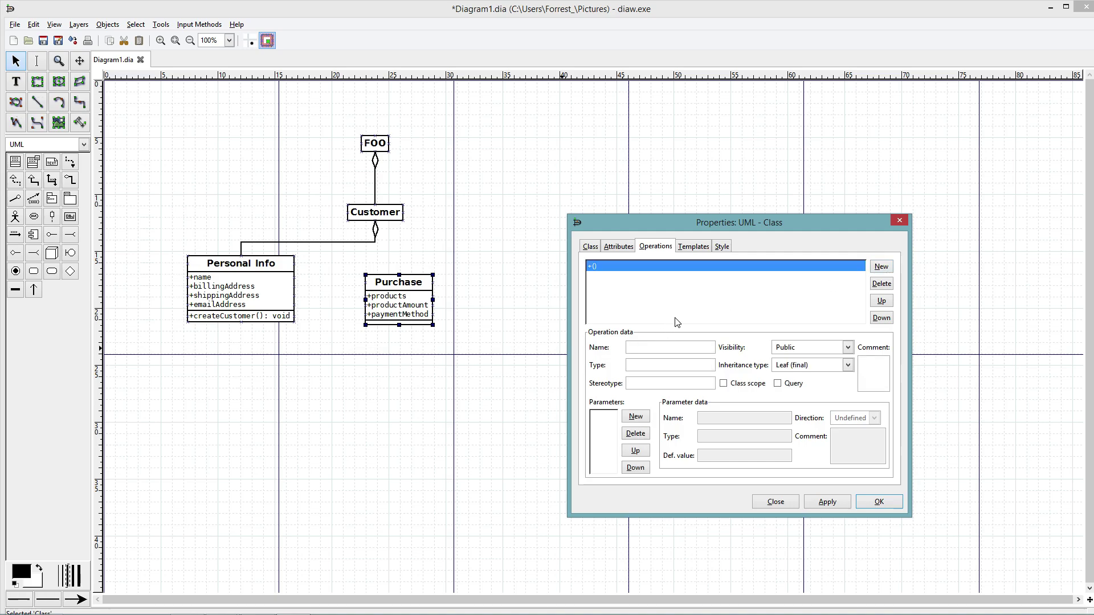
pyautogui.click(655, 343)
pyautogui.write('placeOrder')
pyautogui.click(670, 365)
# Step: Add an authorizeCharge operation returning void and apply both operations
pyautogui.click(880, 266)
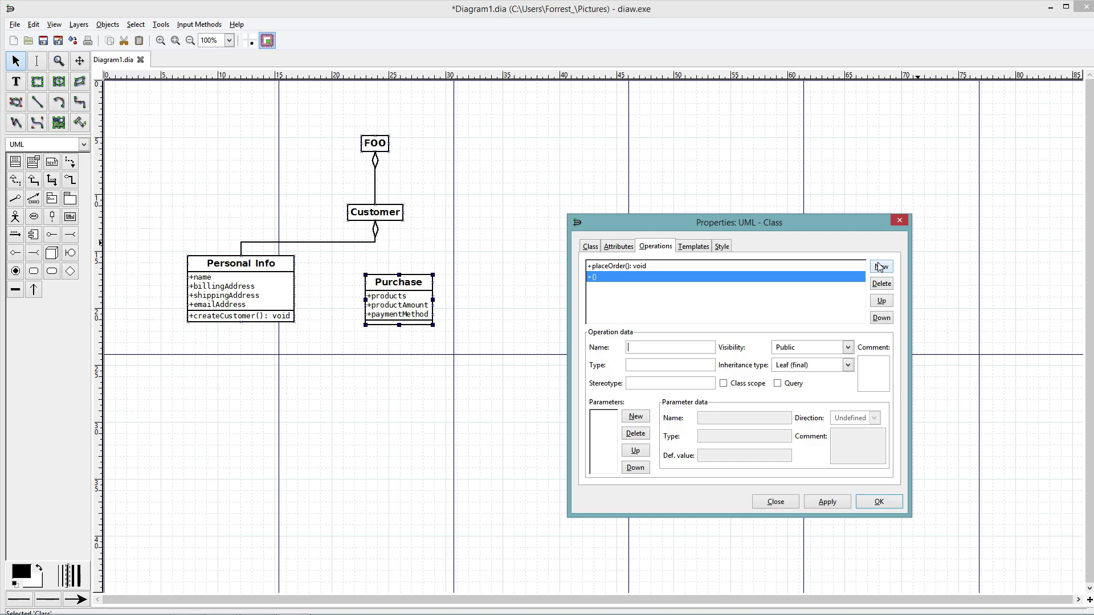
pyautogui.write('authorizePayment')
pyautogui.moveTo(687, 349); pyautogui.dragTo(656, 350)
pyautogui.write('Charge')
pyautogui.click(677, 361)
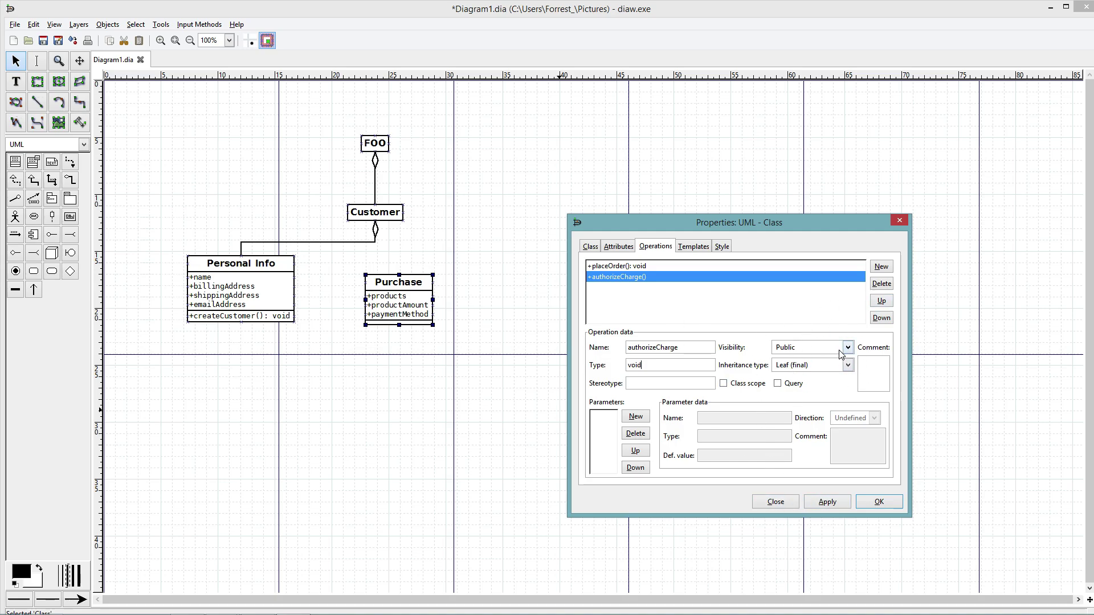
pyautogui.click(828, 501)
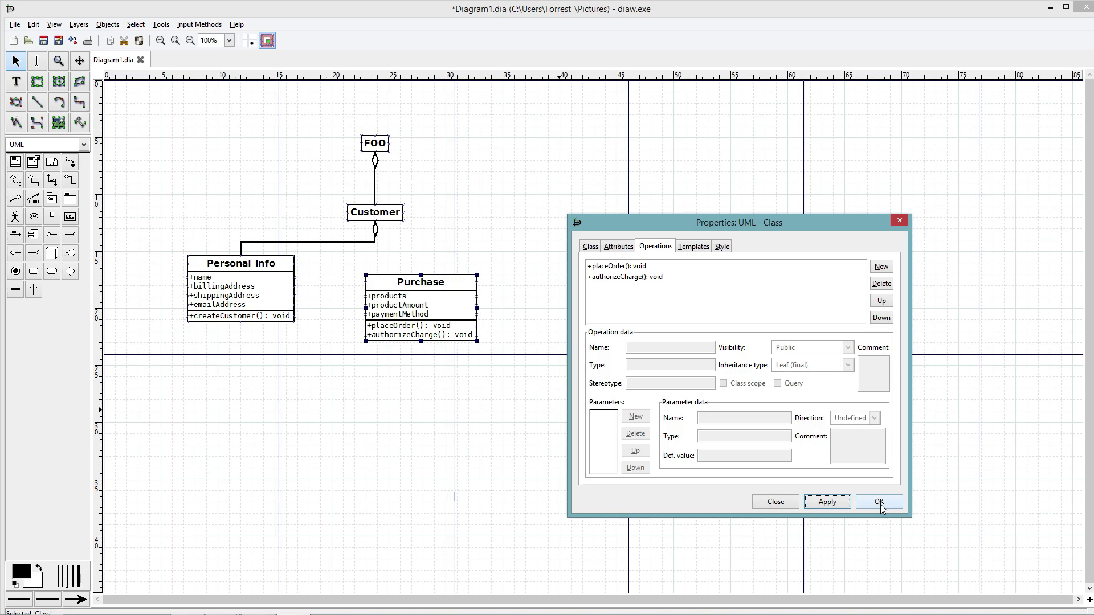
# Step: Connect Customer to Purchase with an aggregation connector
pyautogui.click(879, 503)
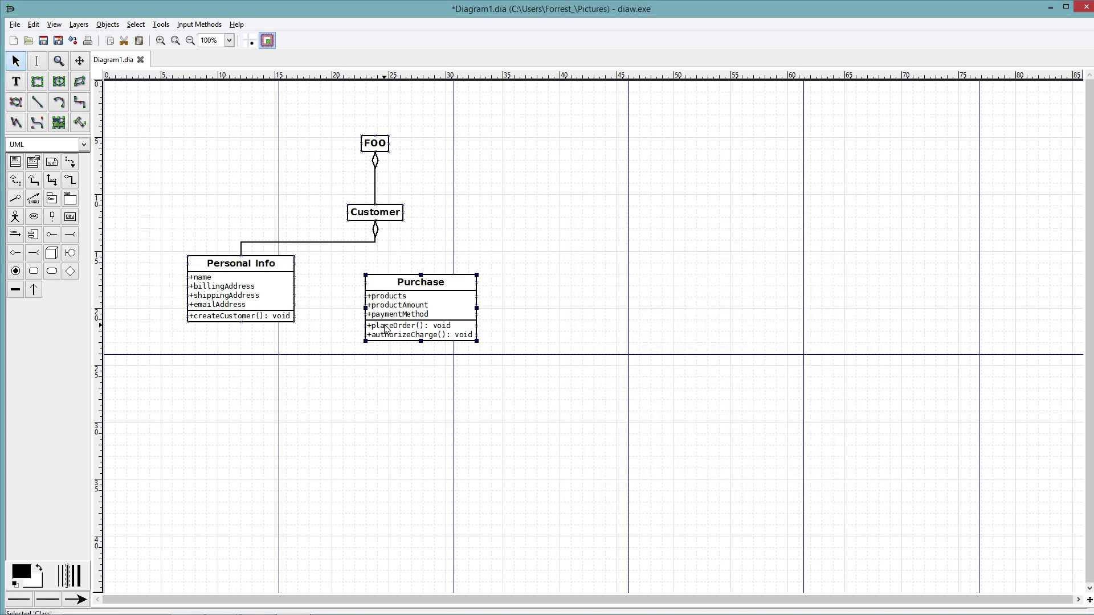
pyautogui.click(70, 180)
pyautogui.moveTo(375, 204); pyautogui.dragTo(403, 212)
pyautogui.moveTo(378, 190); pyautogui.dragTo(374, 221)
# Step: Line Purchase up beside Personal Info and place another new class to the right
pyautogui.moveTo(444, 311); pyautogui.dragTo(397, 293)
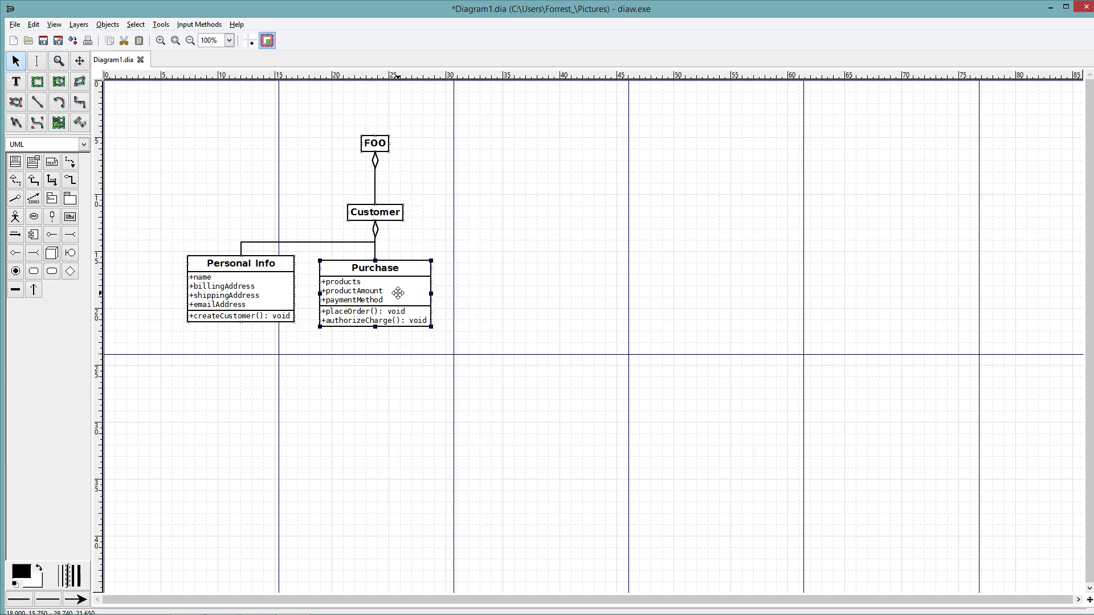
pyautogui.moveTo(236, 287); pyautogui.dragTo(231, 285)
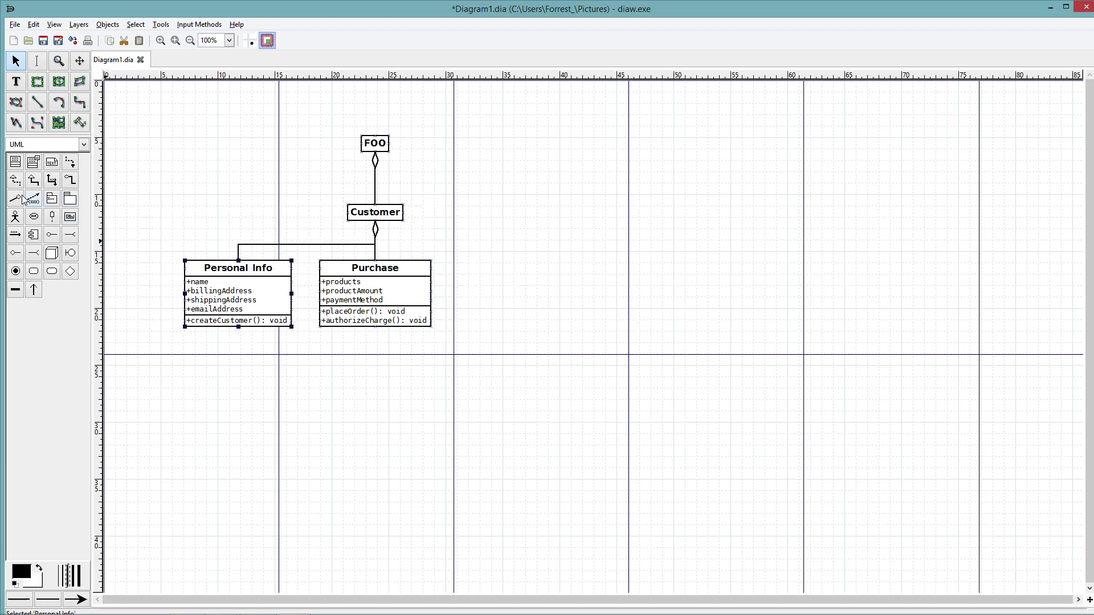
pyautogui.click(16, 161)
pyautogui.click(482, 286)
# Step: Name the new class Invoice and add shippedProducts and itemPriceSum attributes
pyautogui.doubleClick(504, 302)
pyautogui.doubleClick(442, 231)
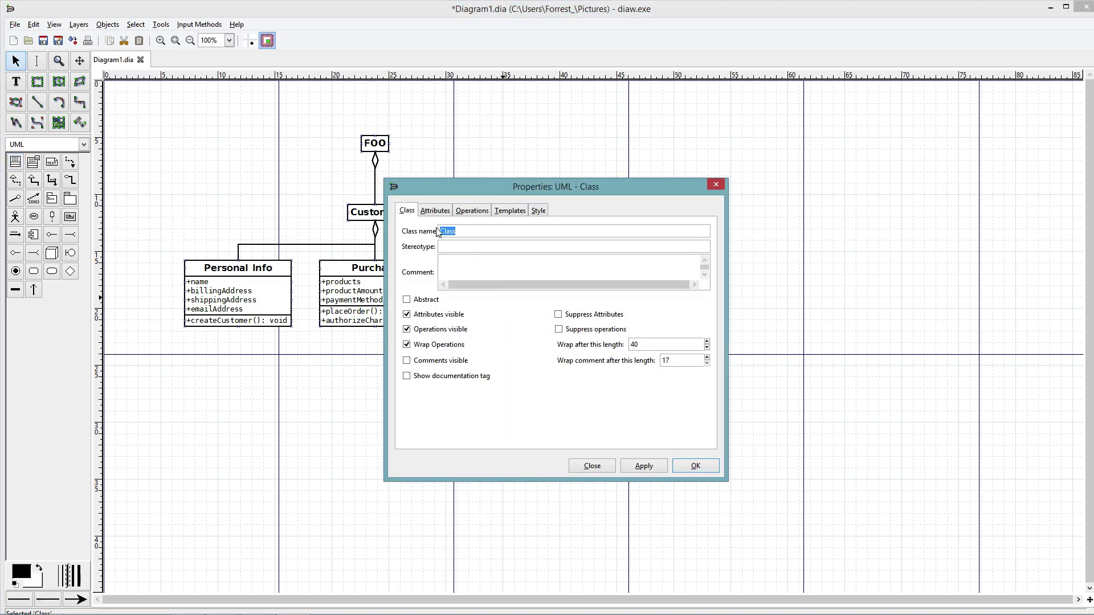
pyautogui.press('BackSpace')
pyautogui.write('Invoice')
pyautogui.click(442, 211)
pyautogui.click(698, 232)
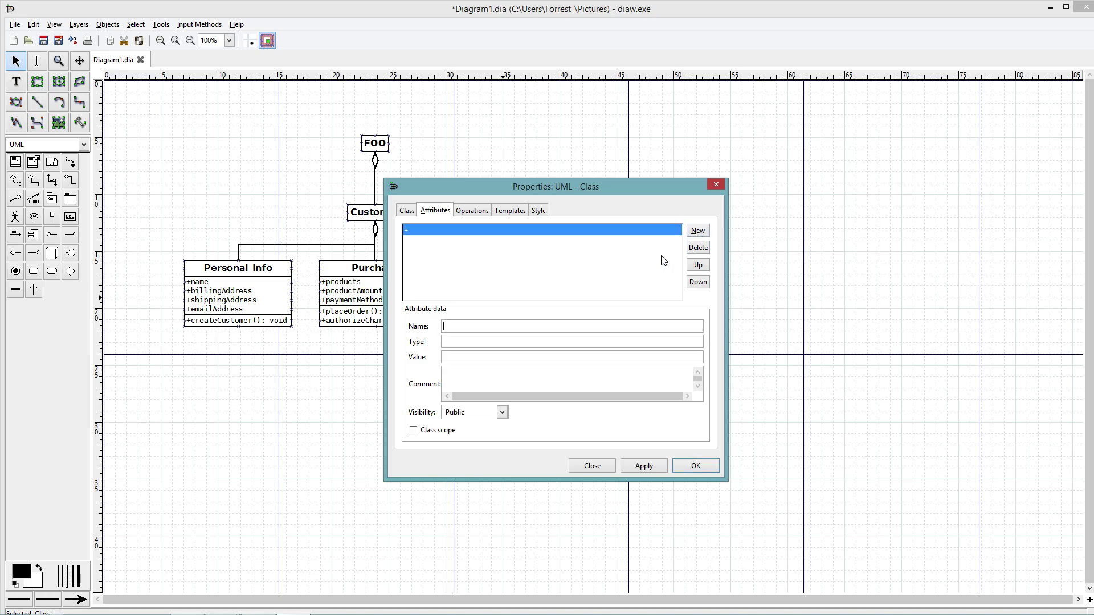
pyautogui.write('shippedProducts')
pyautogui.click(699, 227)
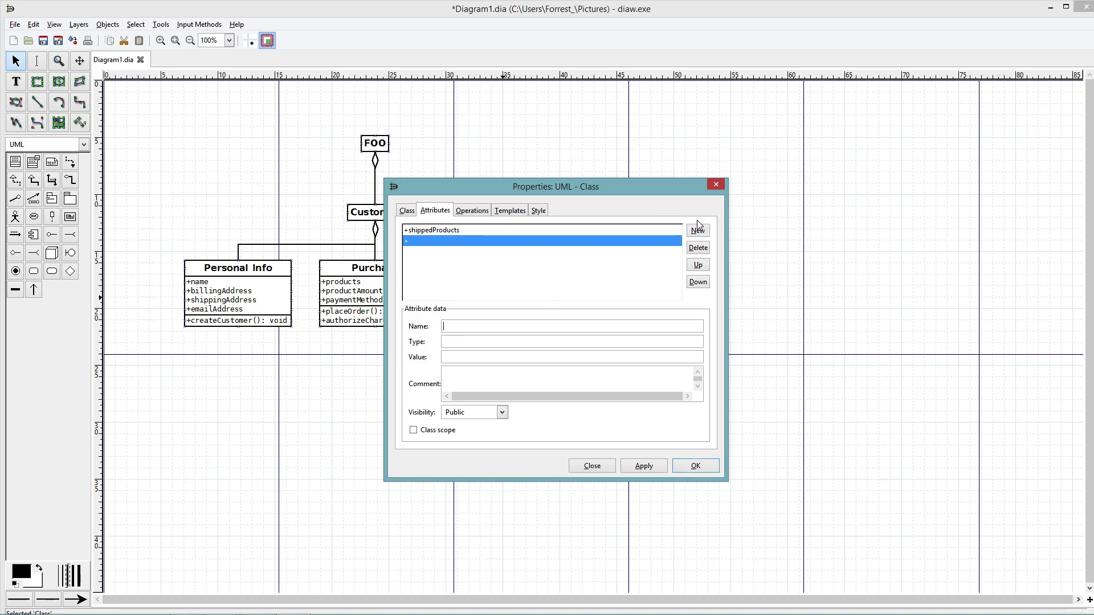
pyautogui.write('itemPriceSum')
pyautogui.click(698, 231)
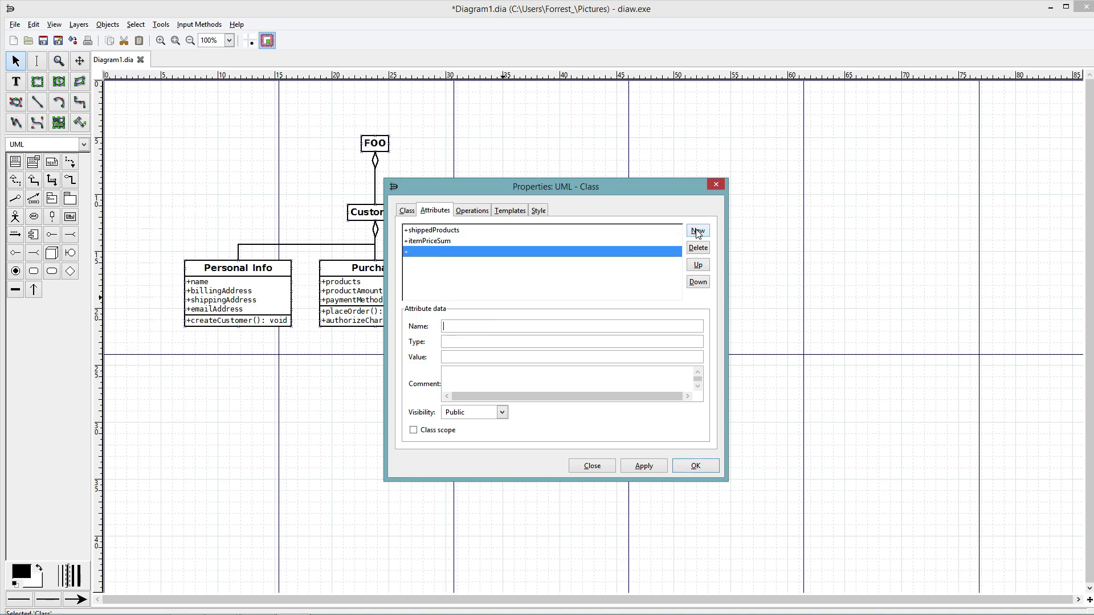
# Step: Add shipHandleCost, salesTax, totalPrice and estShipDate attributes, removing the empty row
pyautogui.write('ShipHandleCost')
pyautogui.click(449, 325)
pyautogui.press('BackSpace')
pyautogui.write('s')
pyautogui.click(701, 232)
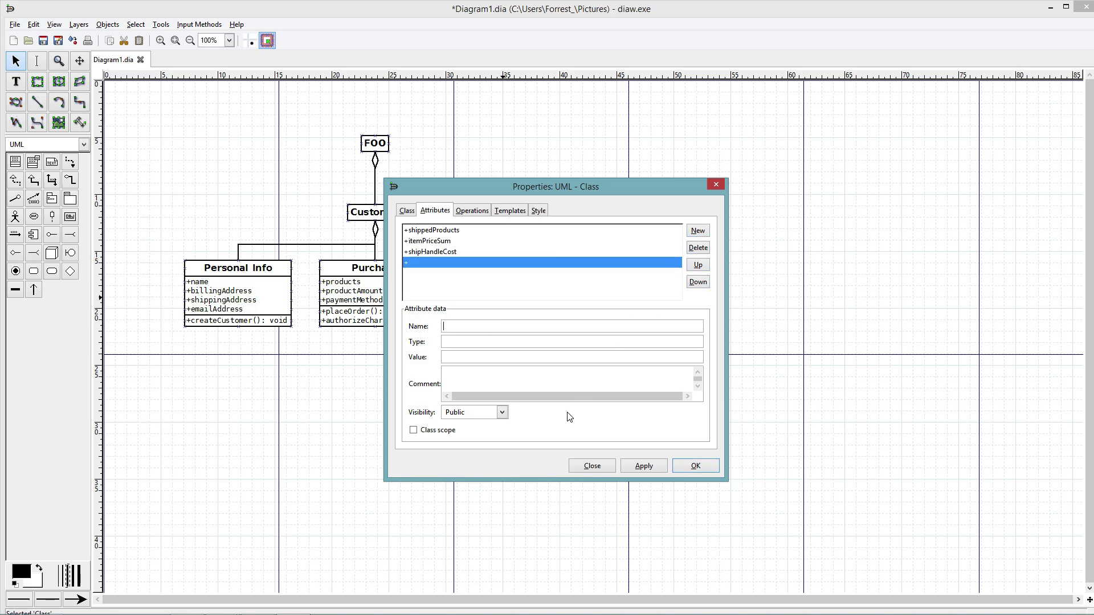
pyautogui.write('salesTax')
pyautogui.click(698, 234)
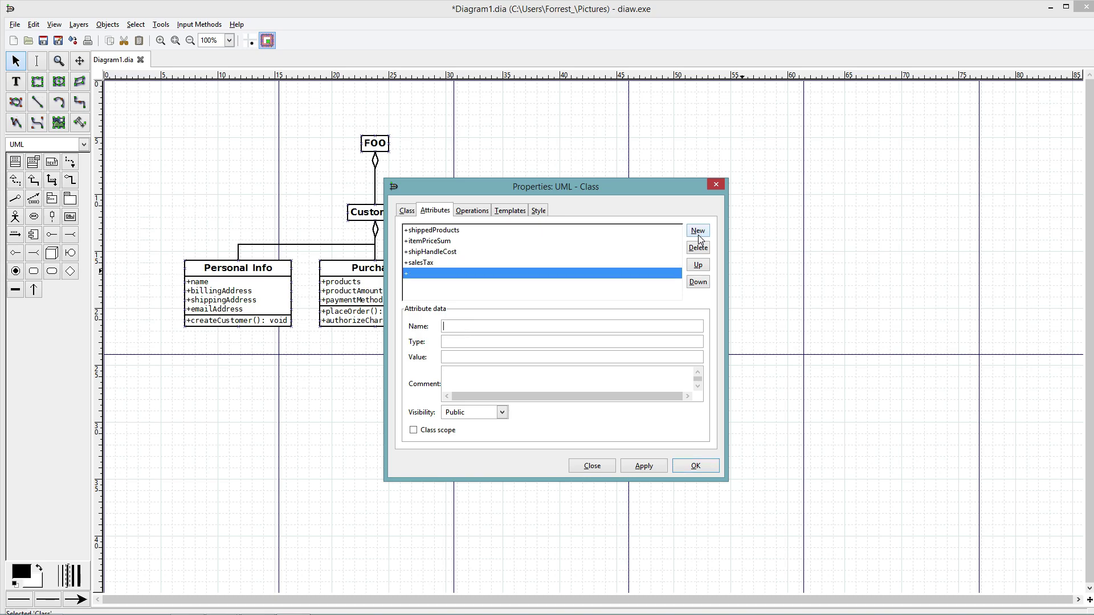
pyautogui.write('totalPrice')
pyautogui.click(701, 234)
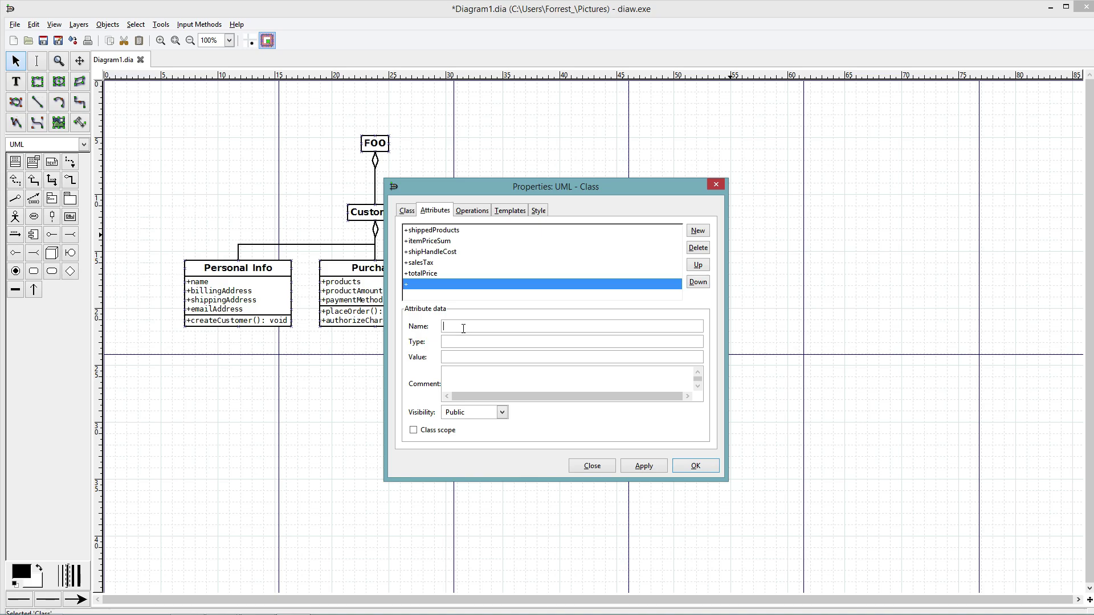
pyautogui.write('estShipDate')
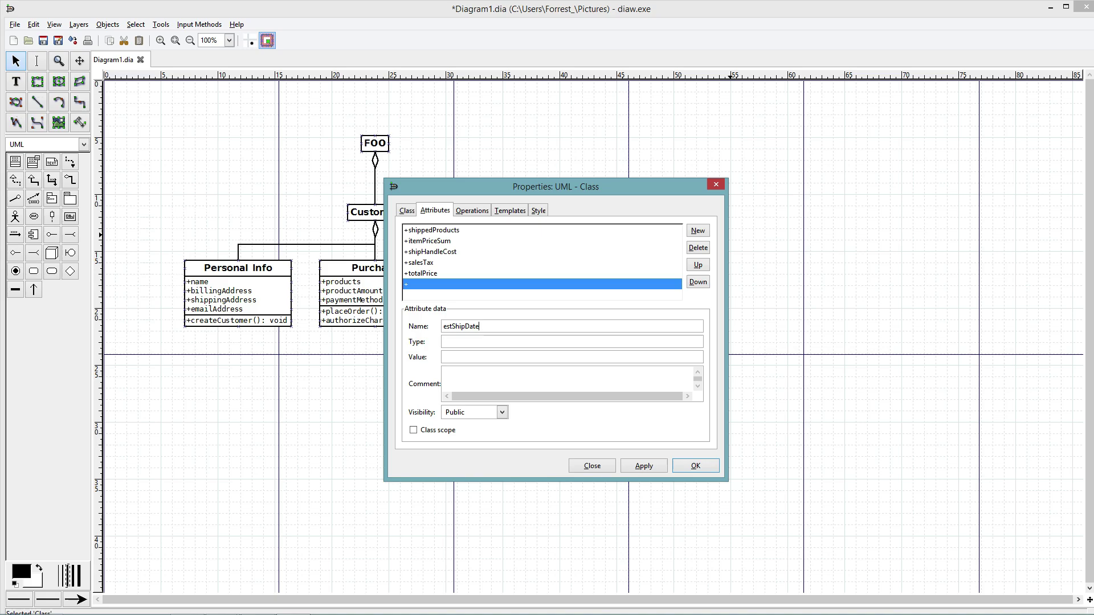
pyautogui.click(706, 231)
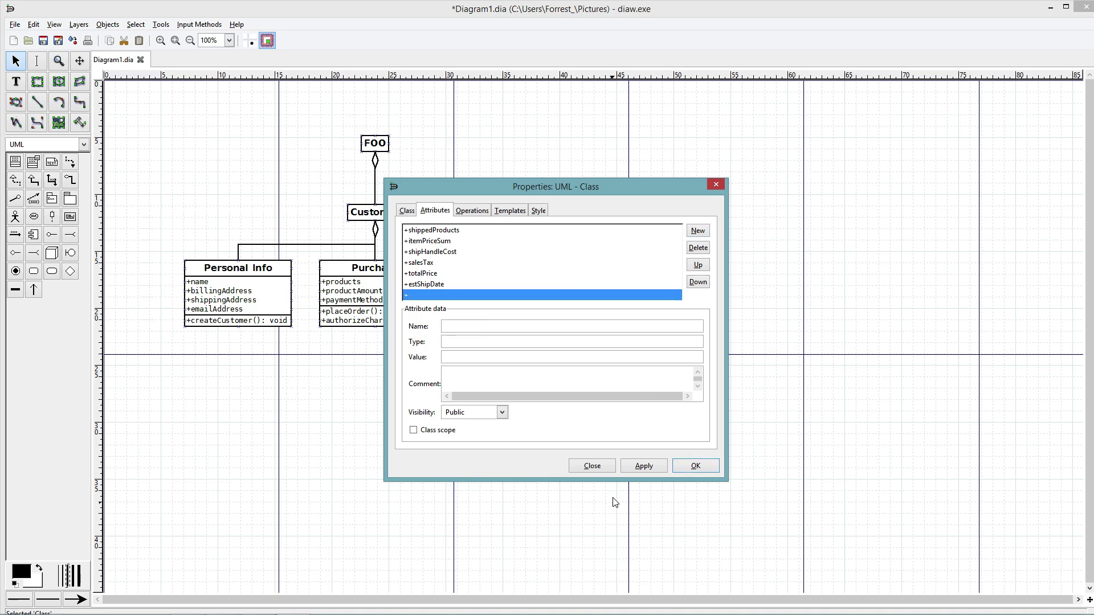
pyautogui.click(702, 248)
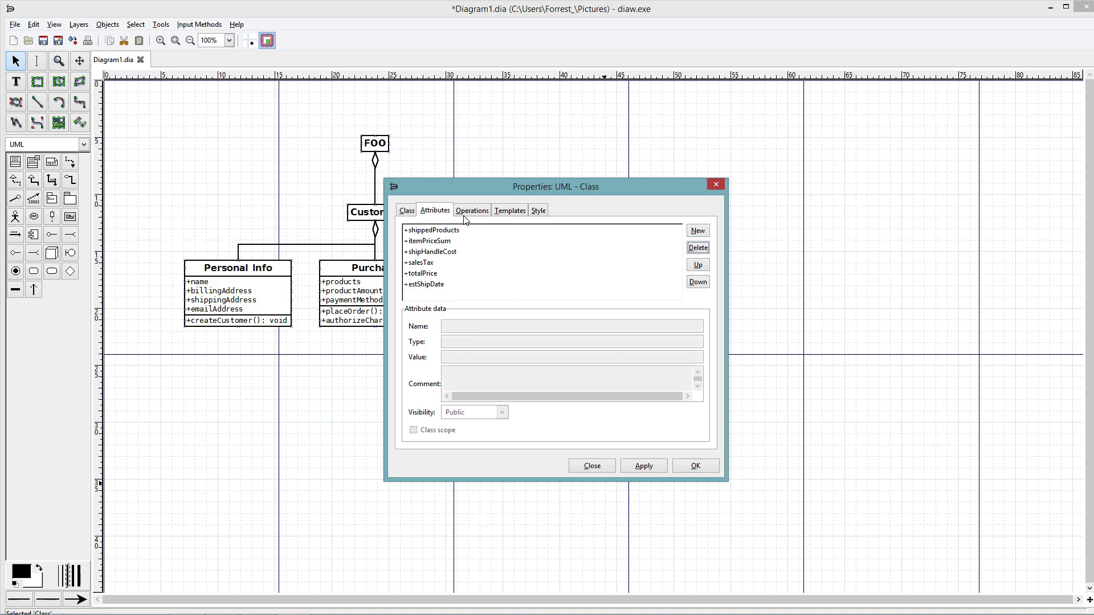
# Step: Give Invoice a sendInvoice operation and close its properties
pyautogui.click(477, 211)
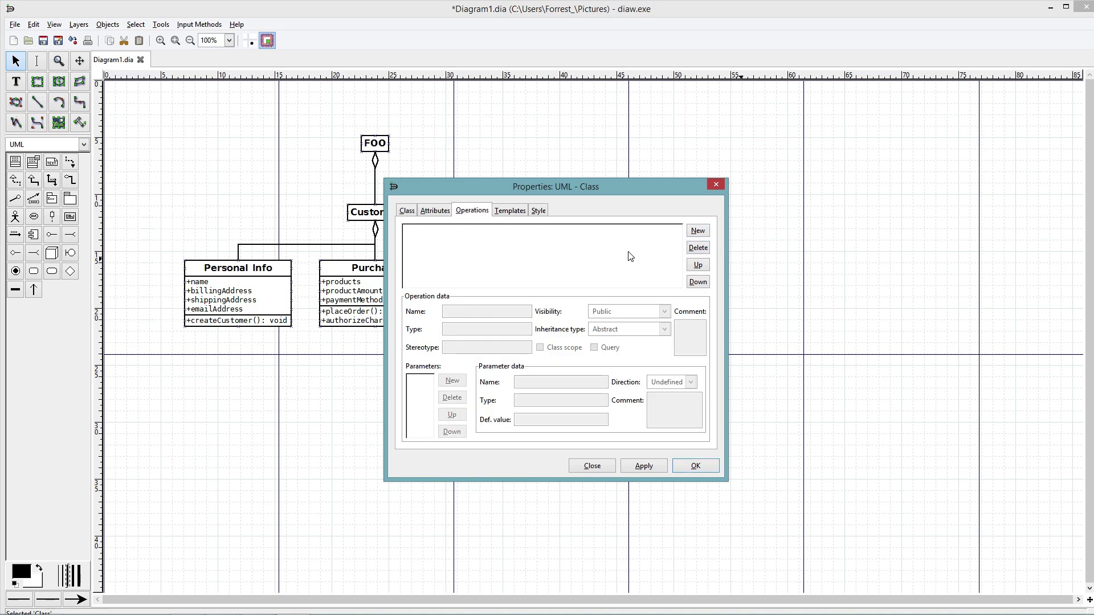
pyautogui.click(698, 231)
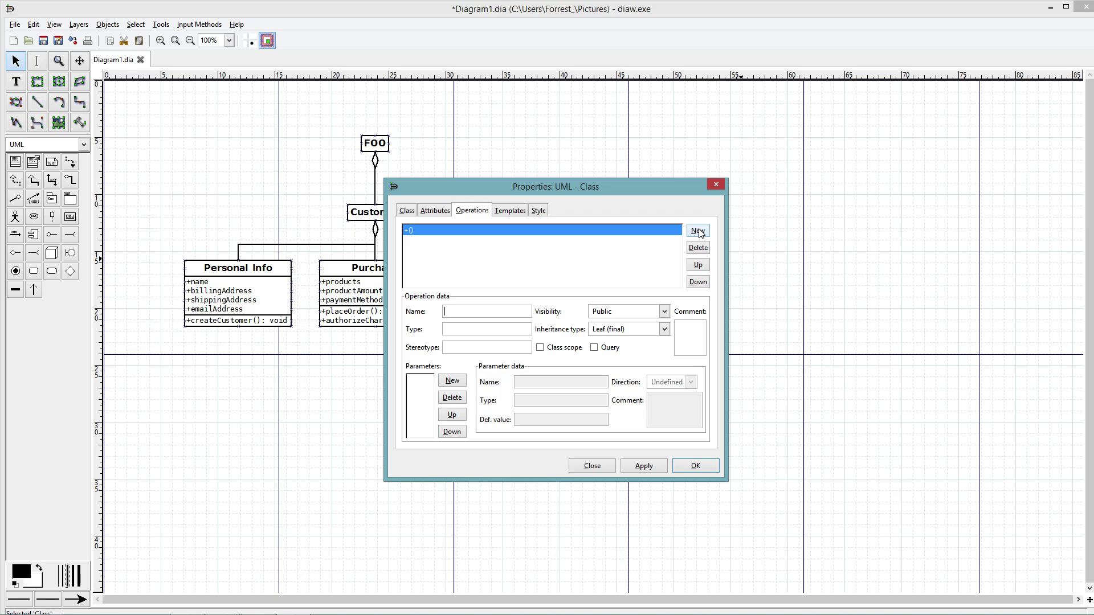
pyautogui.write('sendInvoice')
pyautogui.press('Tab')
pyautogui.click(643, 466)
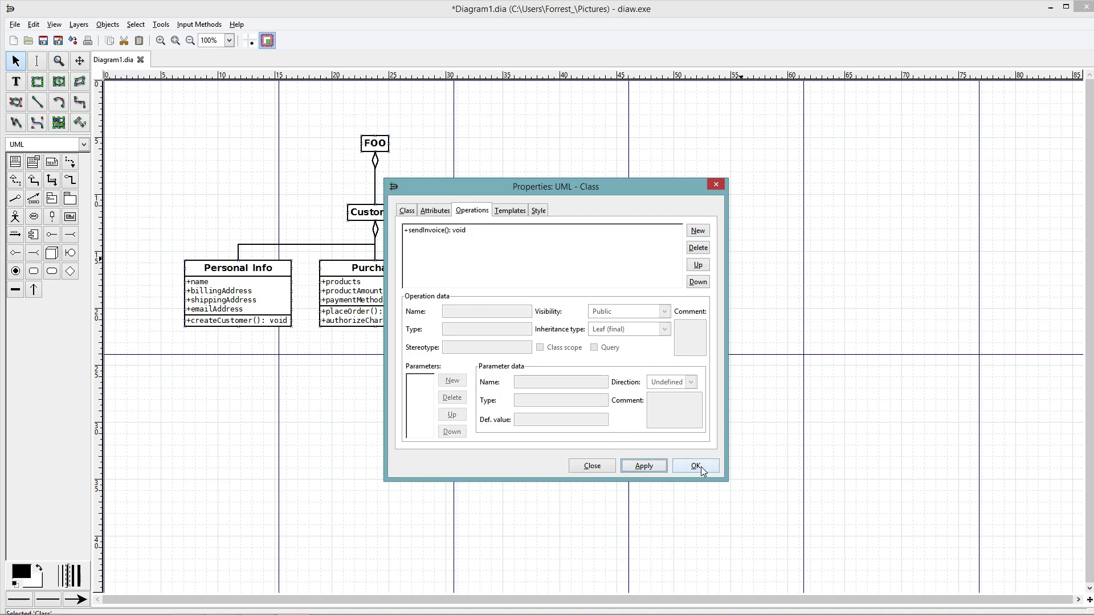
pyautogui.click(700, 467)
# Step: Link Customer to the top of Invoice with an aggregation connector
pyautogui.click(70, 180)
pyautogui.moveTo(375, 221)
pyautogui.mouseDown()
pyautogui.moveTo(401, 222)
pyautogui.moveTo(528, 286)
pyautogui.mouseUp()
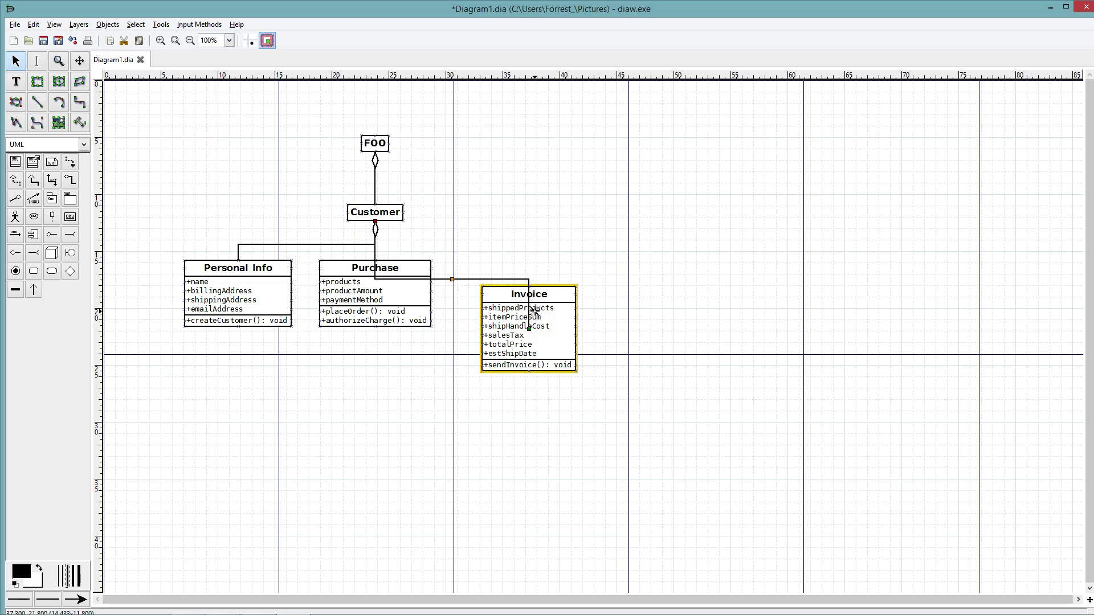
pyautogui.moveTo(536, 327); pyautogui.dragTo(528, 308)
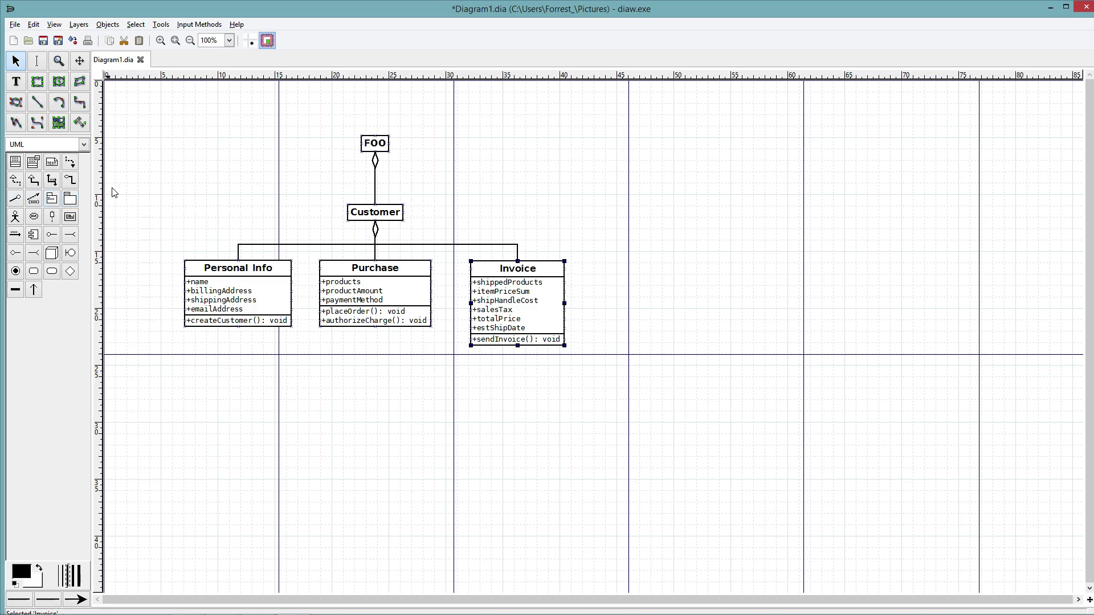
# Step: Open the Customer–Invoice connector's properties and try Show direction with the name feature applied
pyautogui.rightClick(442, 246)
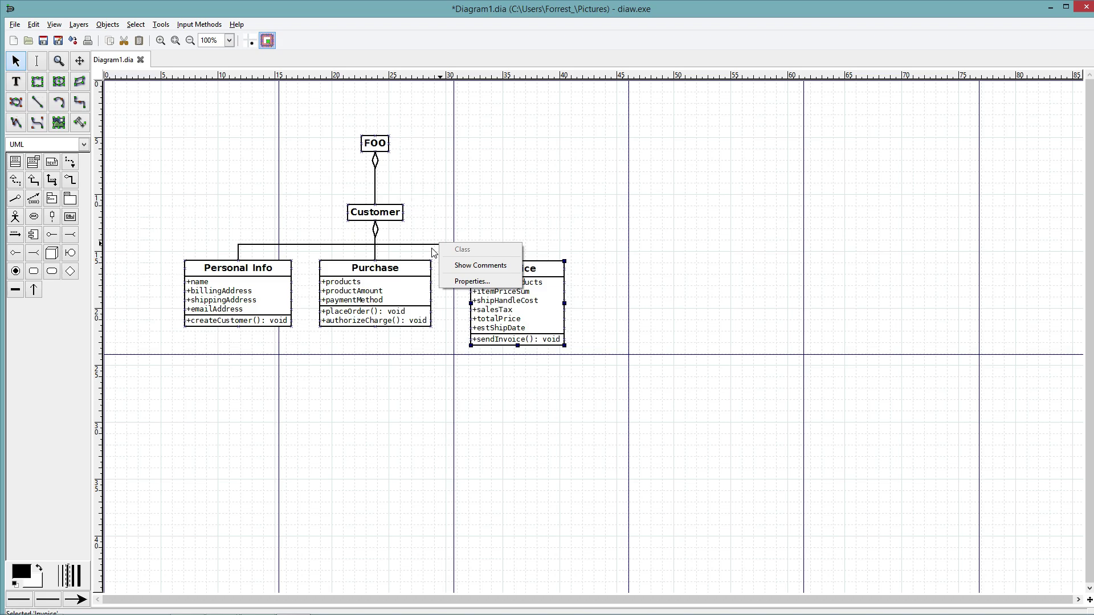
pyautogui.click(472, 281)
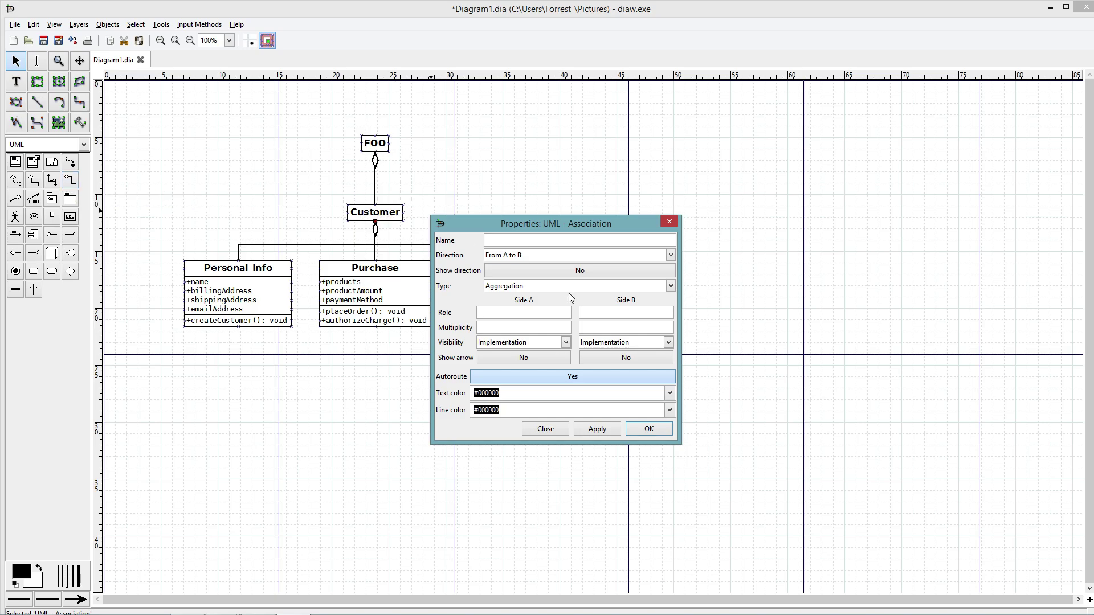
pyautogui.click(543, 270)
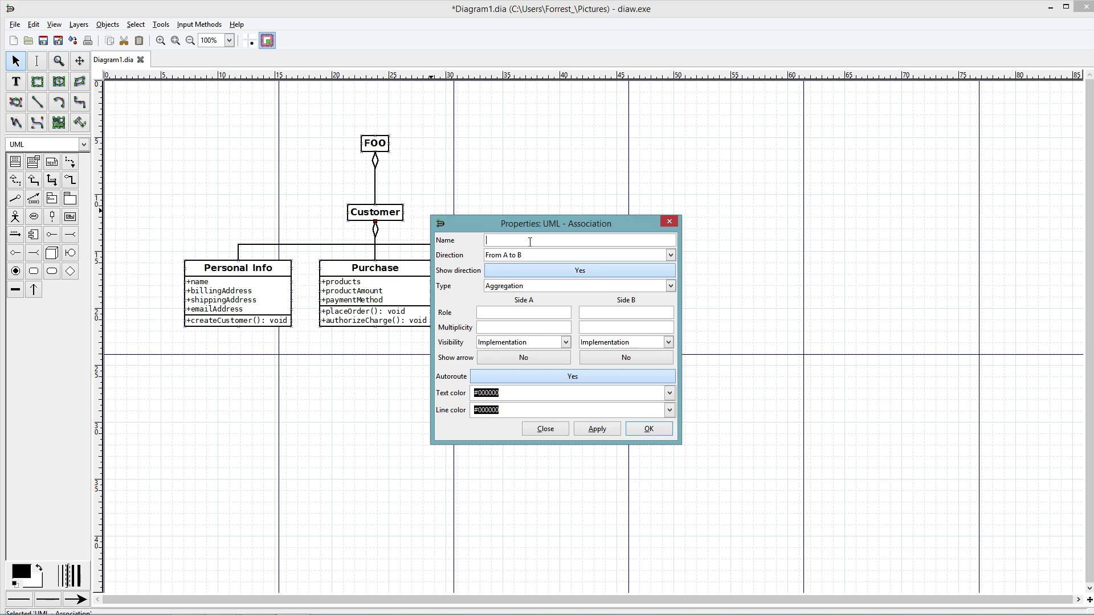
pyautogui.click(596, 428)
pyautogui.moveTo(568, 227); pyautogui.dragTo(812, 199)
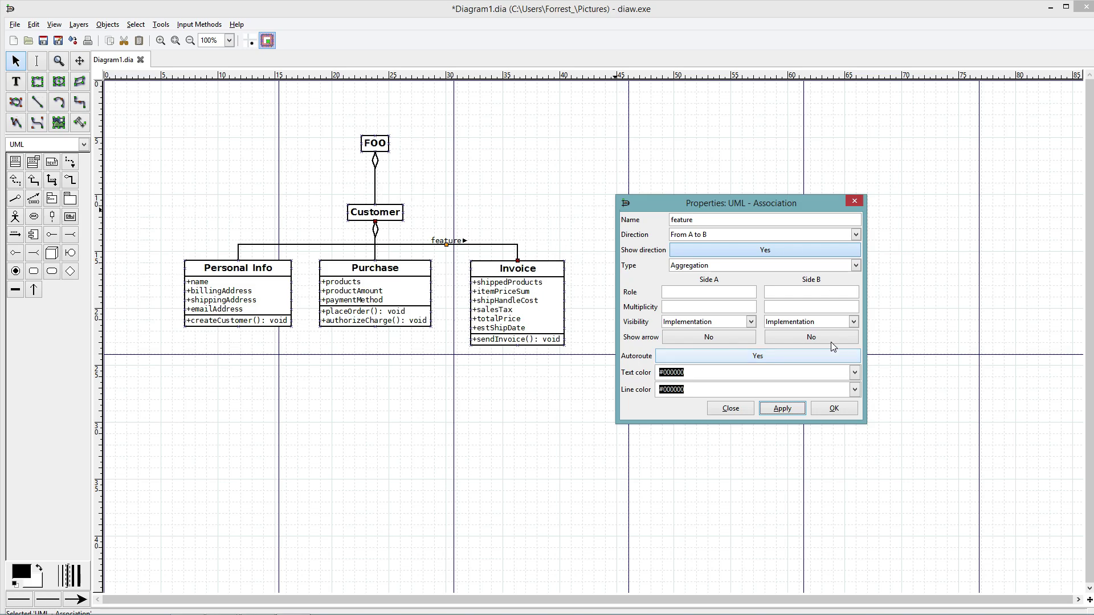
# Step: Clear the connector's feature name, set Show direction to No, and apply
pyautogui.click(769, 252)
pyautogui.moveTo(693, 220); pyautogui.dragTo(643, 223)
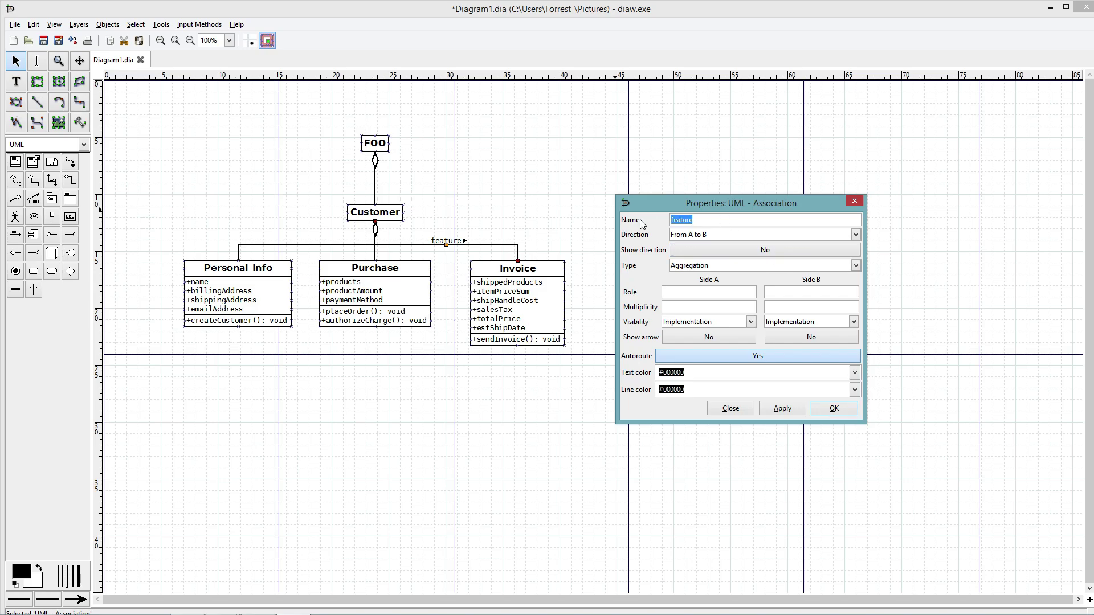
pyautogui.press('BackSpace')
pyautogui.click(783, 408)
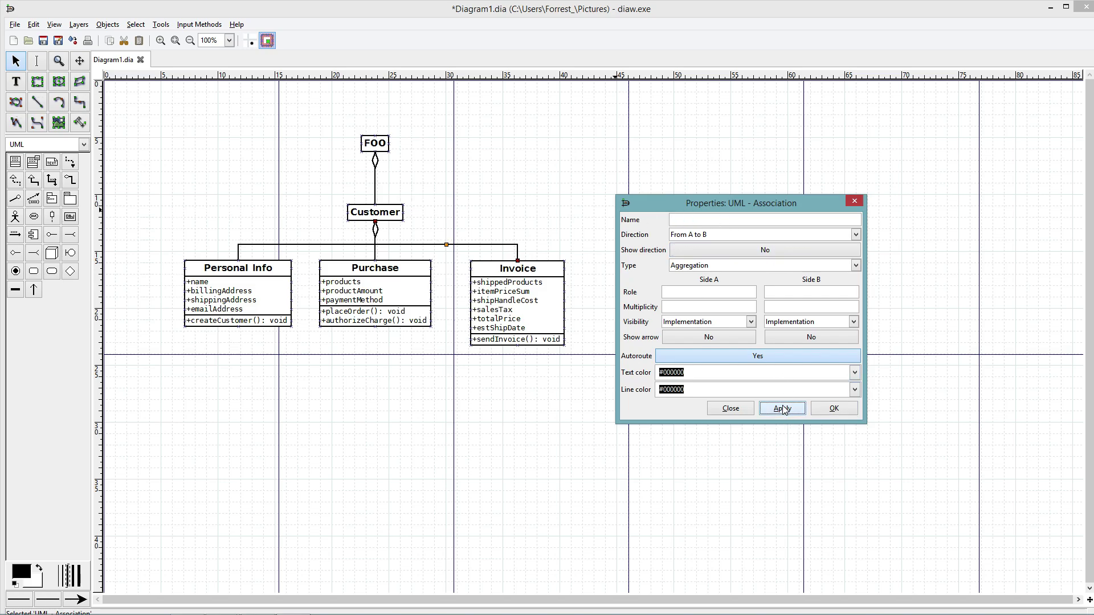
# Step: Close the association properties with OK, keep the UML shape sheet, and deselect the connector
pyautogui.click(840, 405)
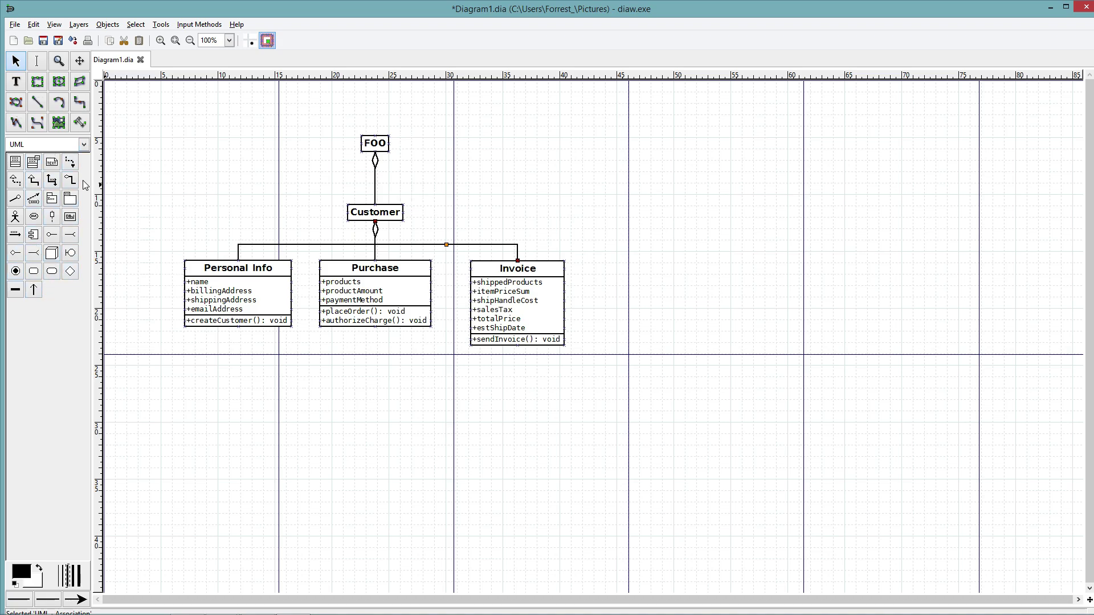
pyautogui.click(84, 144)
pyautogui.click(37, 147)
pyautogui.click(488, 172)
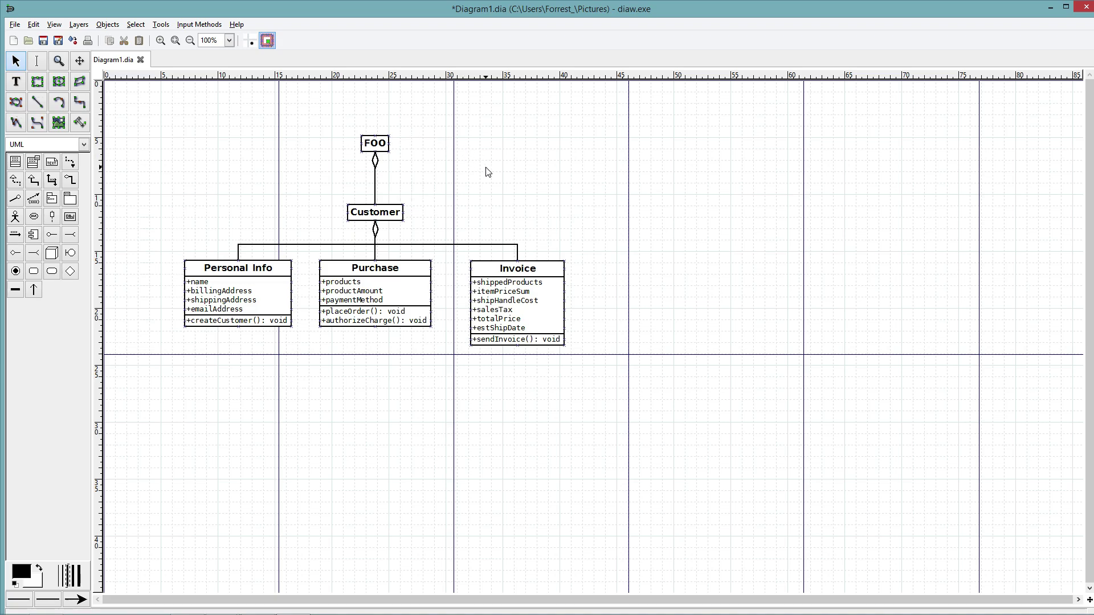